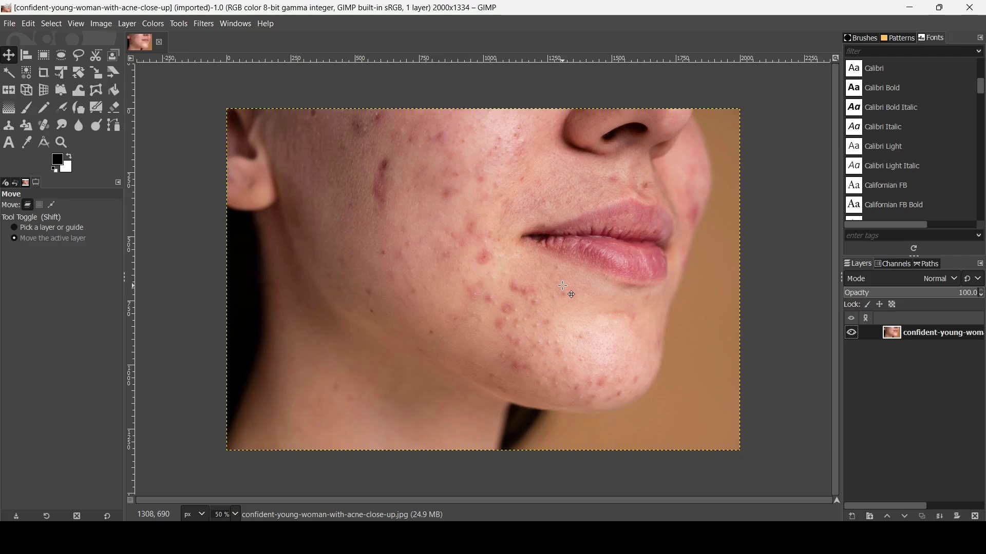
Step: Duplicate the photo layer and set up the Healing tool with brush size 62, hardness 16 and force 14
left_click(922, 516)
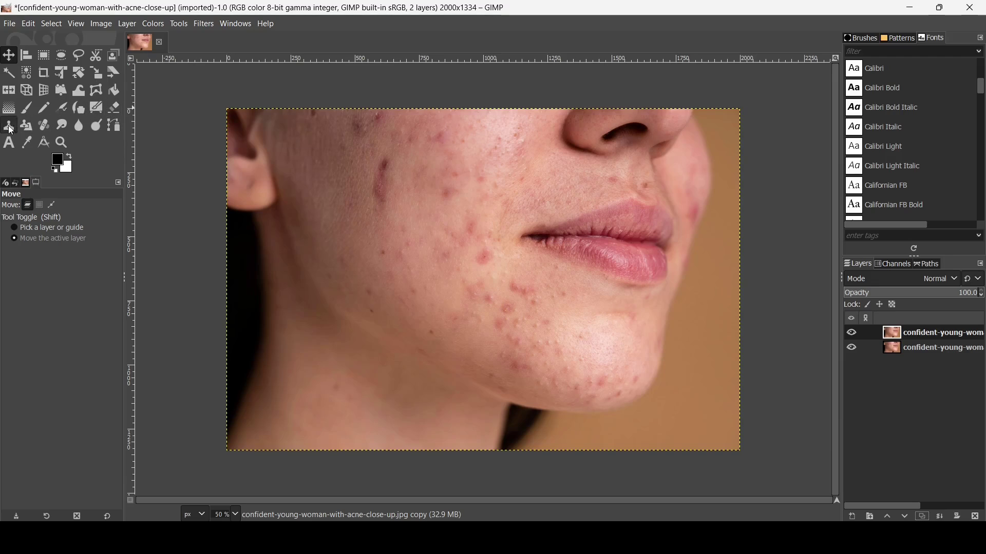
left_click(40, 127)
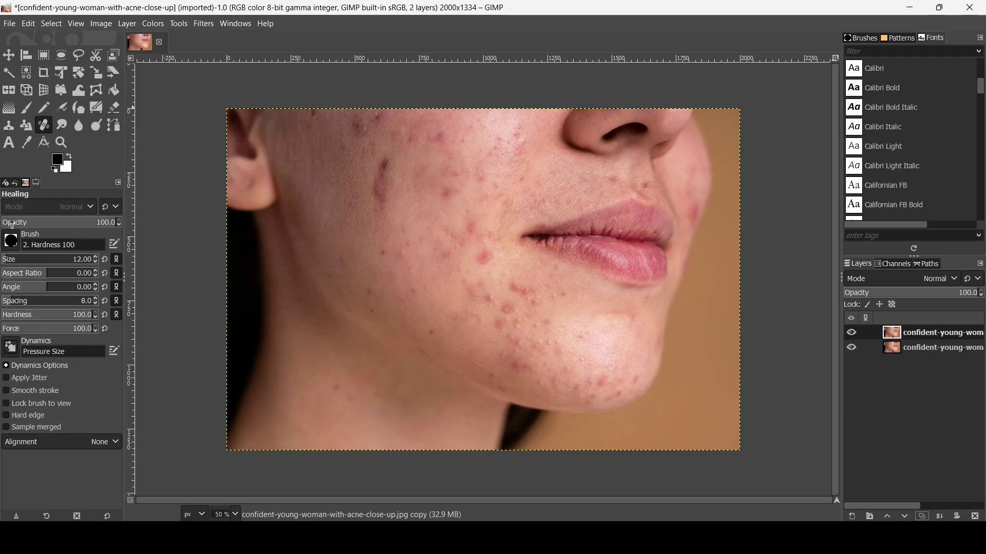
left_click(17, 317)
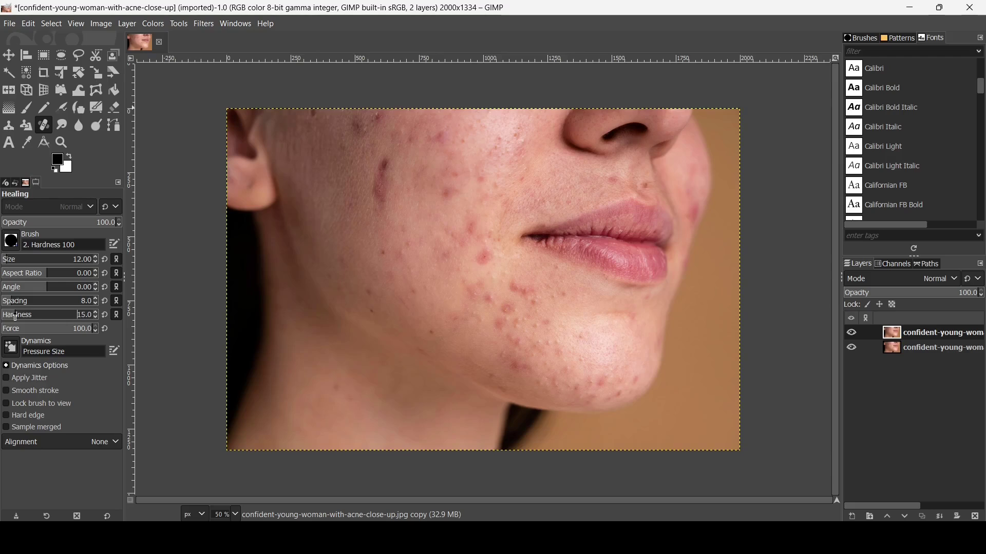
left_click(11, 331)
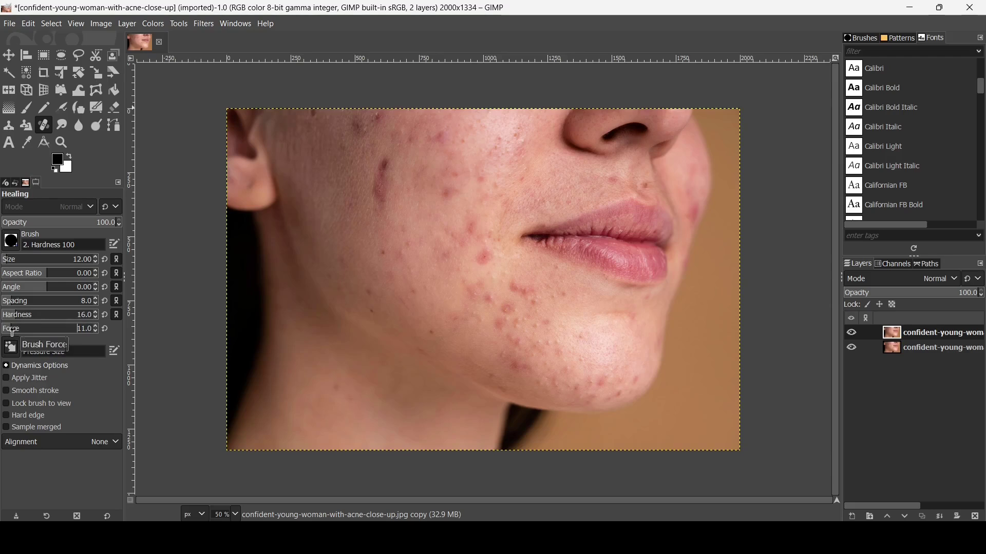
left_click(11, 259)
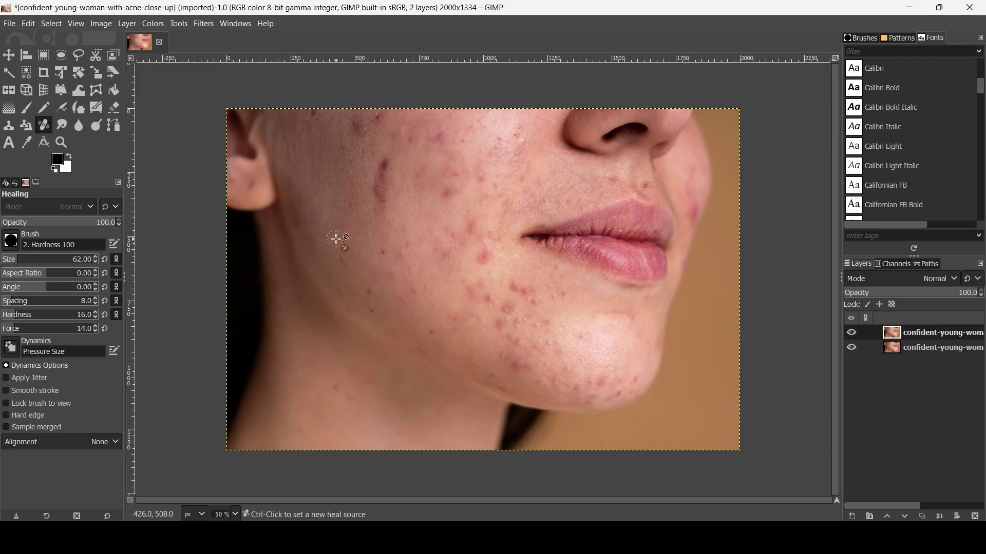
Step: Heal the small dark spots on the lower cheek below the large scar, sampling clear skin close to each
left_click(380, 220, "ctrl")
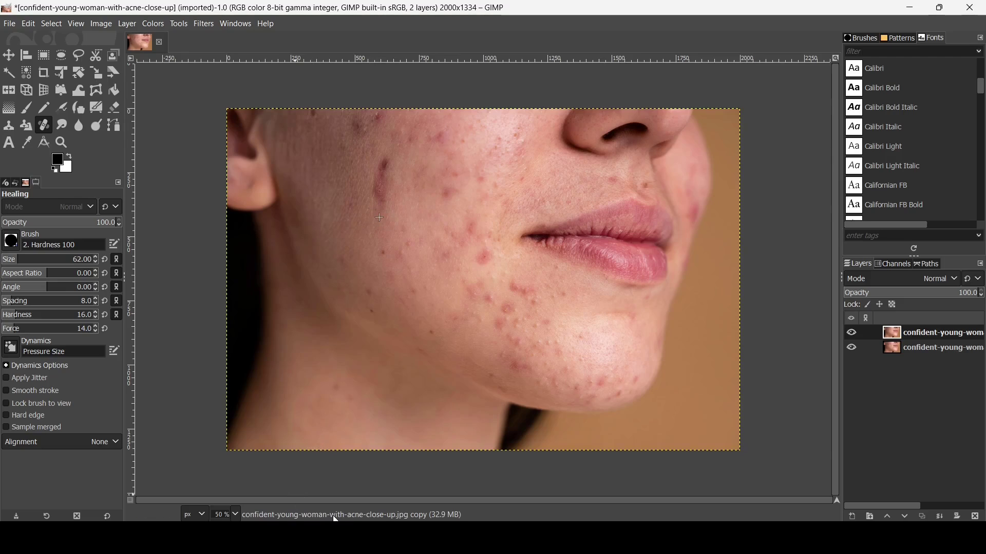
left_click(369, 237, "ctrl")
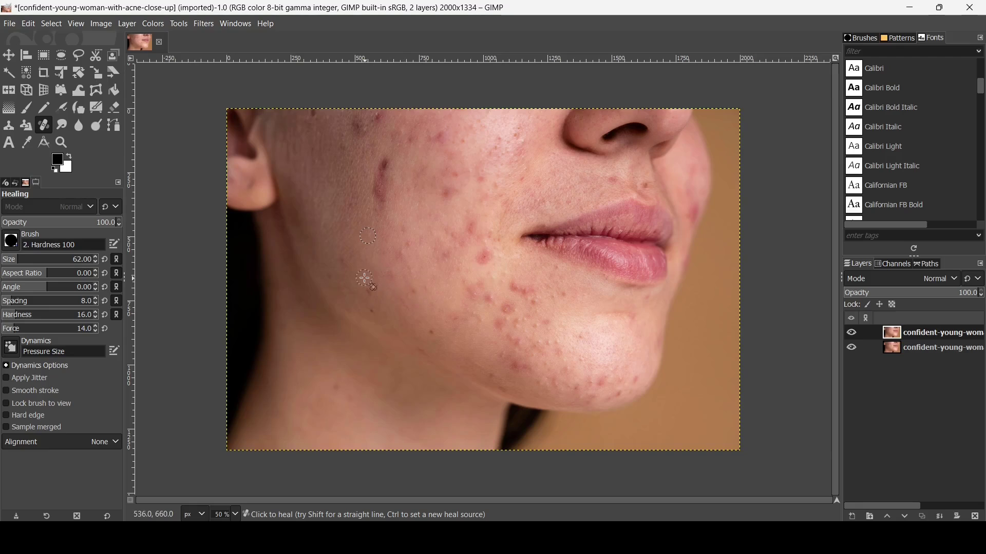
key("ctrl")
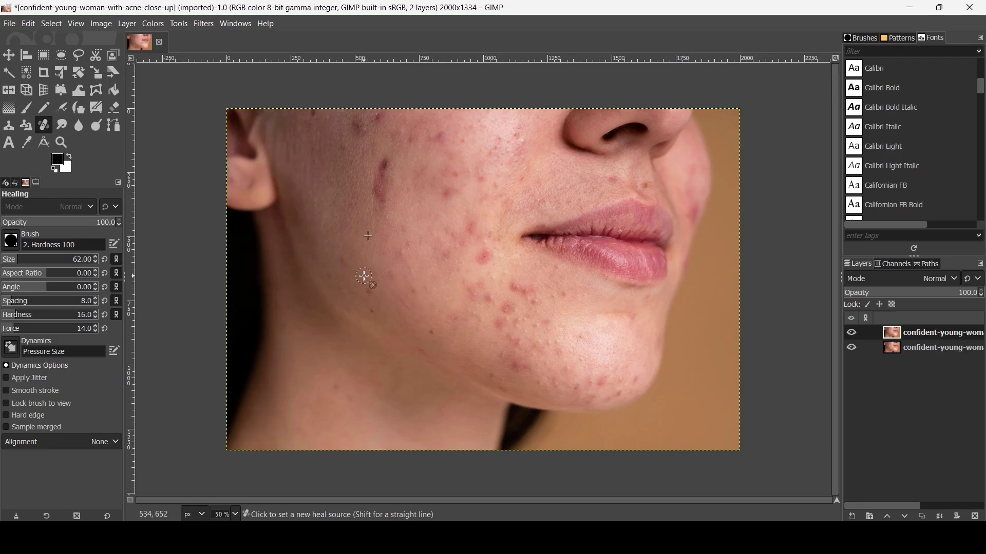
left_click(365, 278, "ctrl")
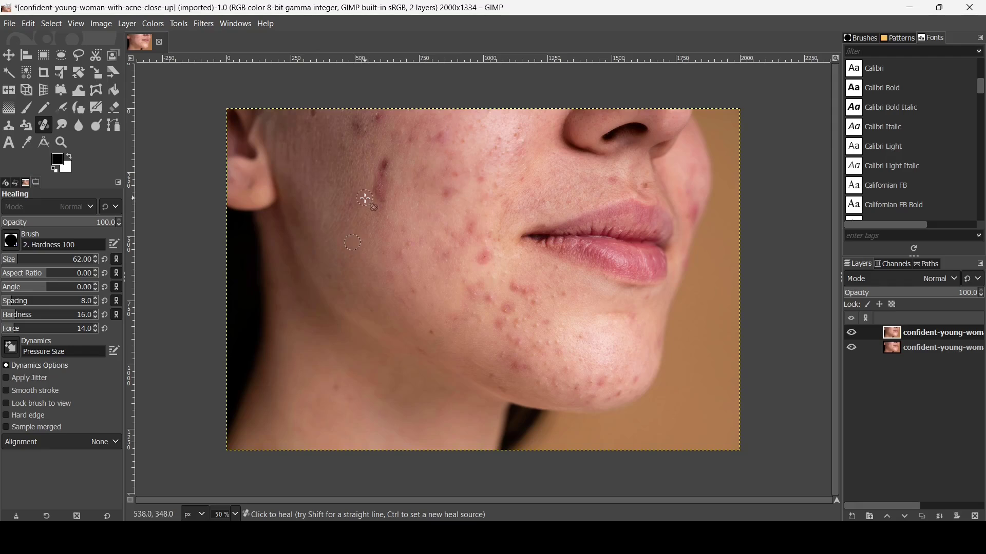
Step: Heal the long dark scar on the upper cheek, sampling clear skin beside it
key("ctrl")
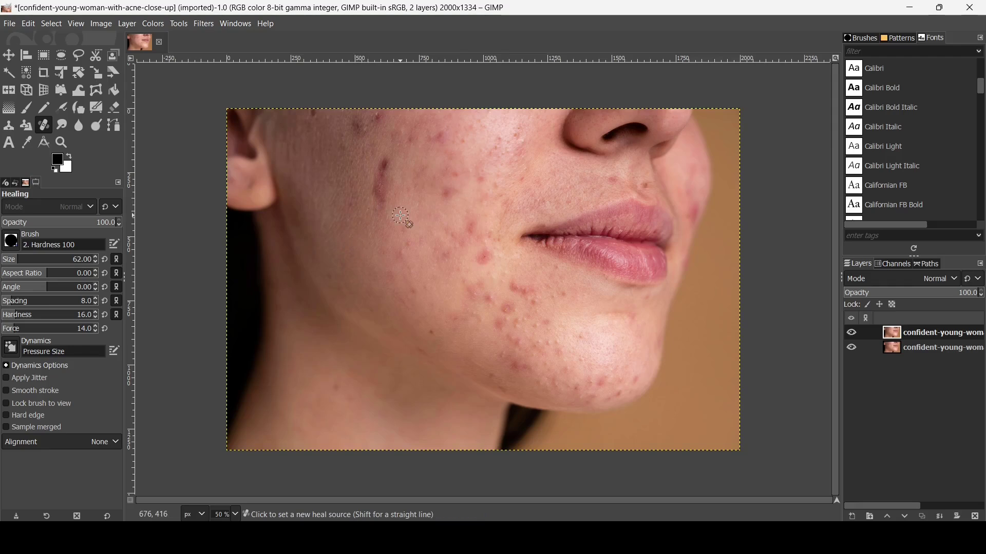
left_click(400, 215, "ctrl")
left_click_drag(383, 212, 372, 206)
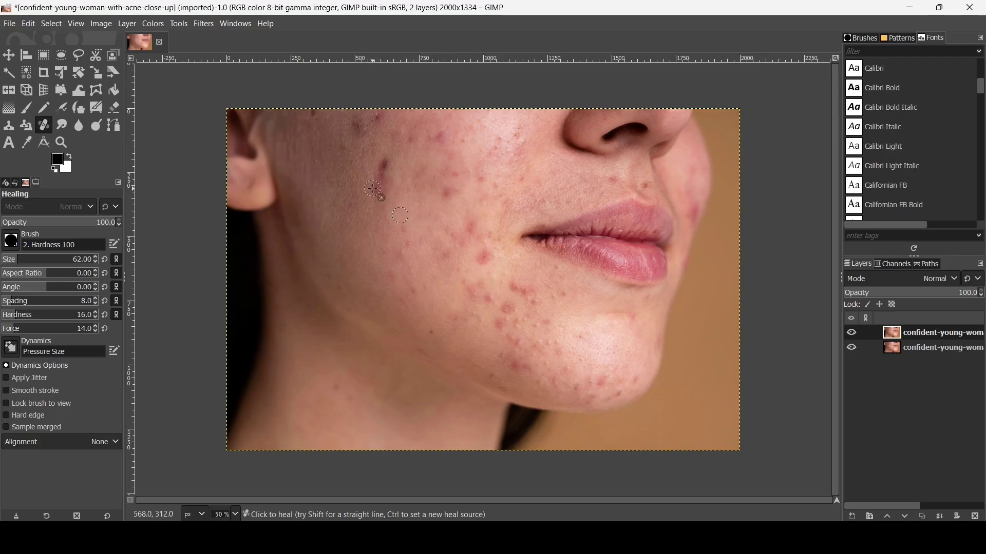
key("ctrl")
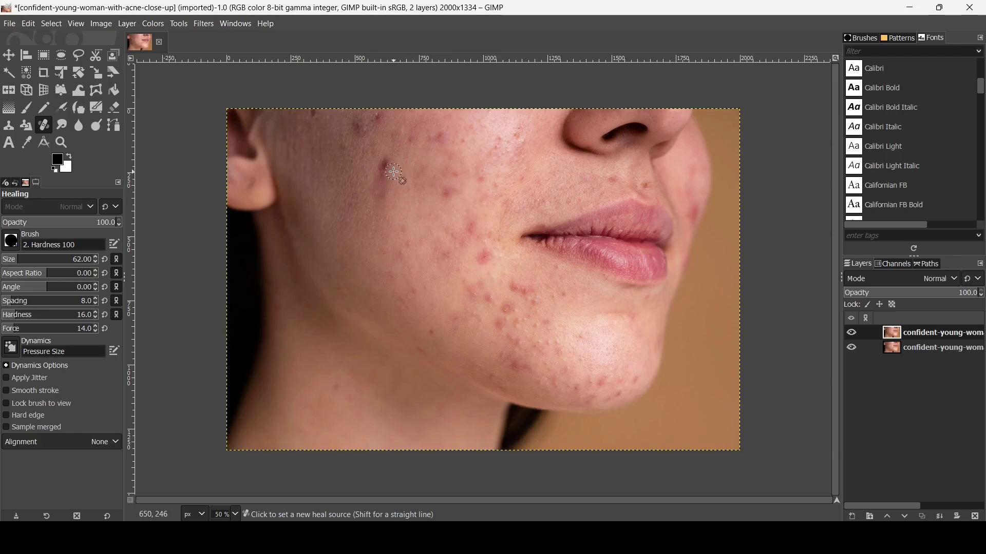
left_click(389, 178, "ctrl")
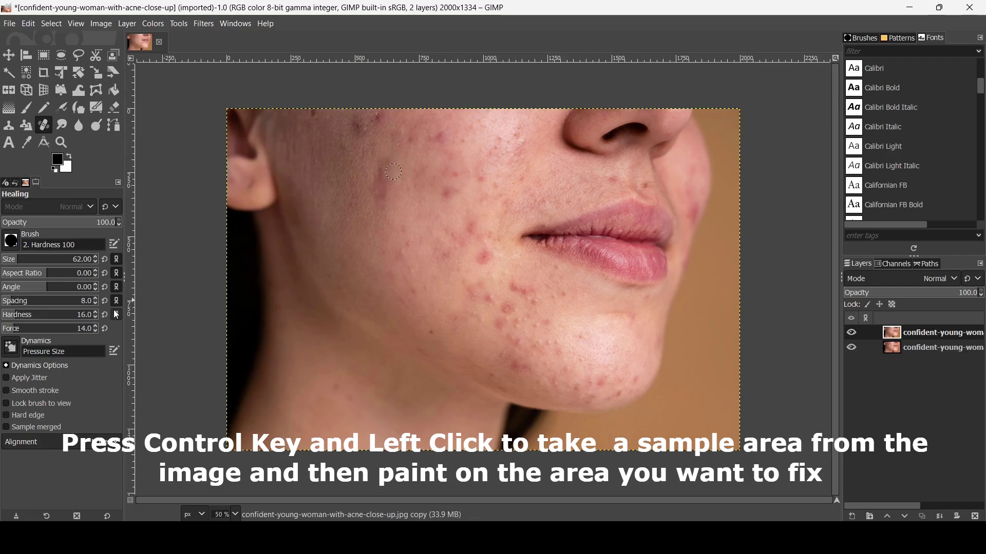
Step: Set the healing brush hardness to 19 and force to 18, and heal the scar's remains and the dark patches at the cheek's upper edge
left_click(30, 319)
left_click(27, 329)
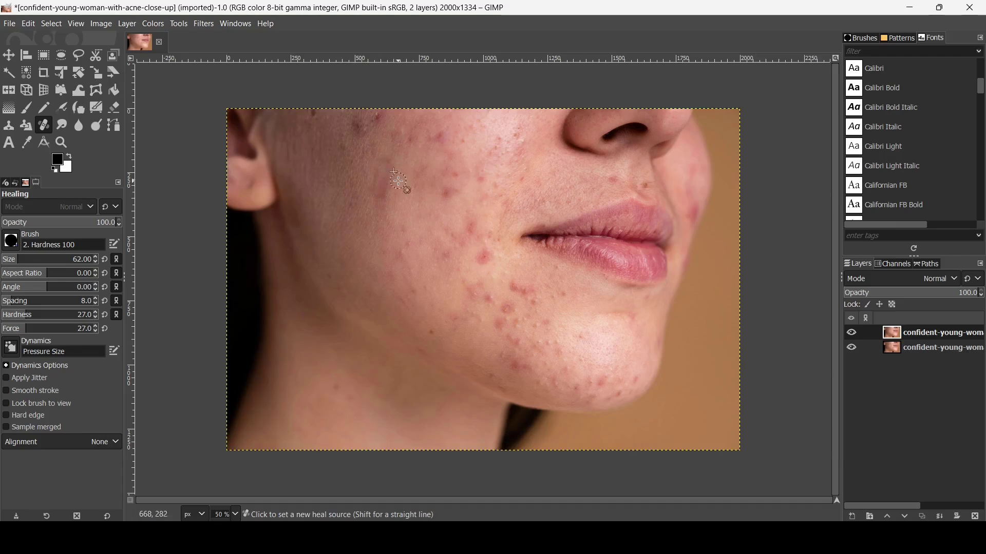
left_click(392, 186, "ctrl")
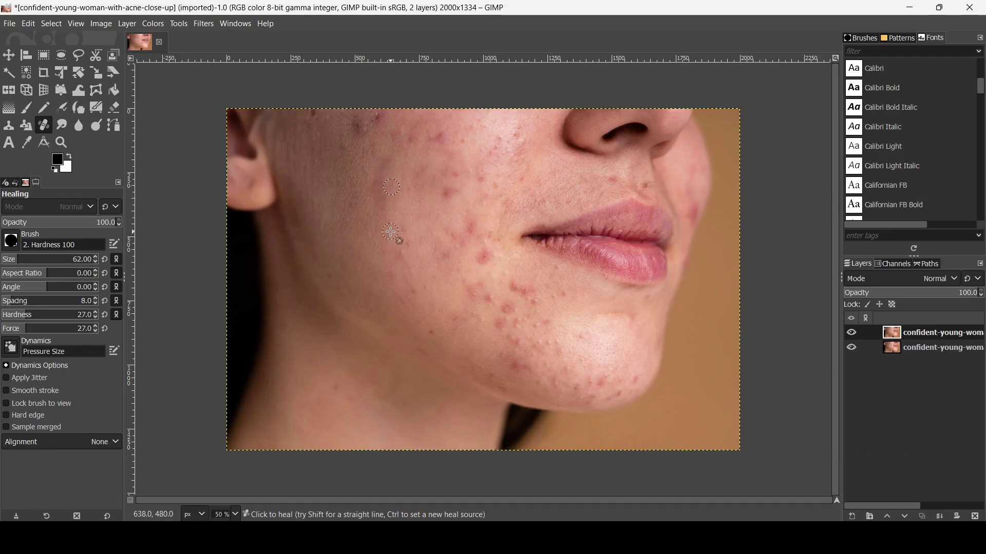
left_click(19, 320)
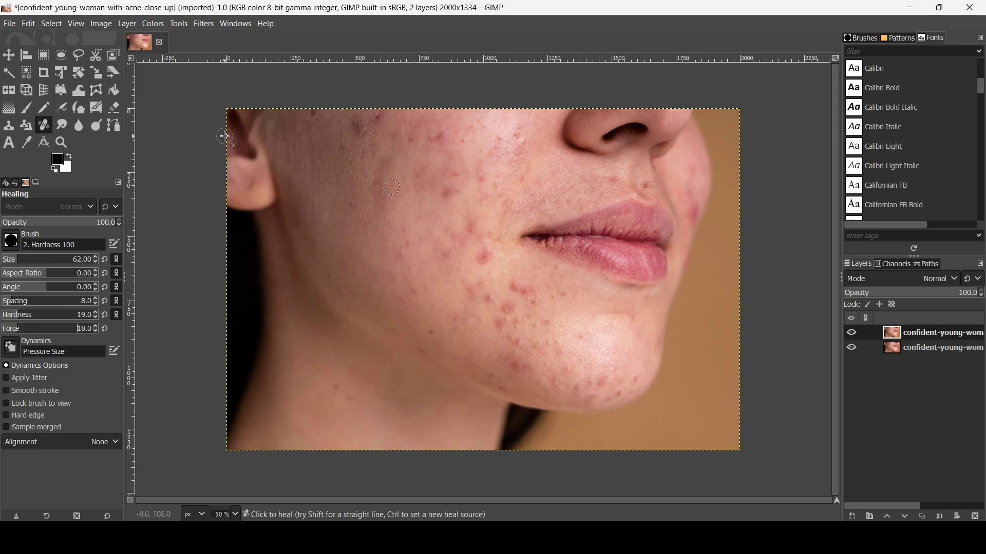
left_click(341, 127, "ctrl")
mouse_move(361, 136)
left_mouse_down()
mouse_move(355, 154)
mouse_move(377, 121)
left_mouse_up()
Step: Heal the red blemishes across the cheek, beside the mouth corner and along the jaw, using brush size 88
left_click(521, 275, "ctrl")
left_click_drag(514, 286, 528, 290)
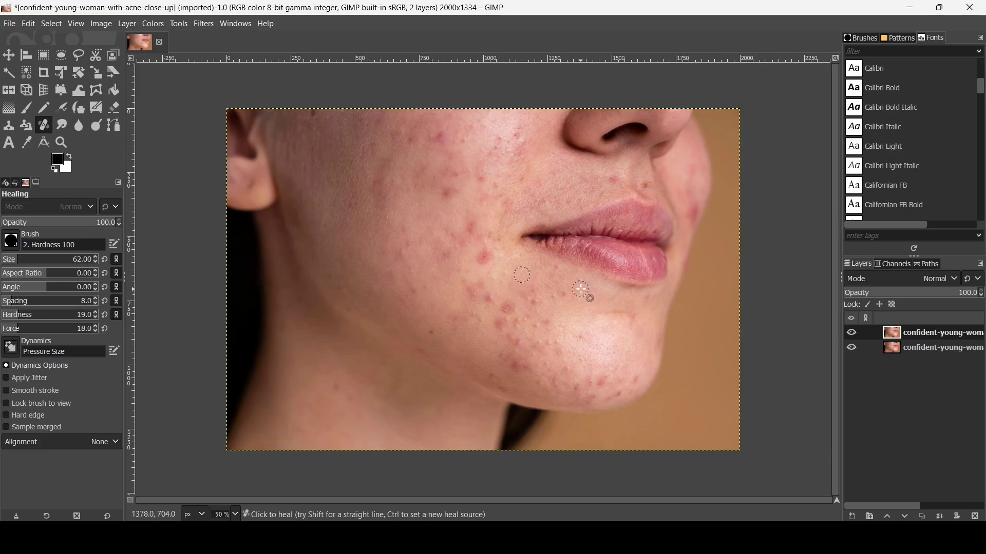
left_click_drag(486, 258, 446, 194)
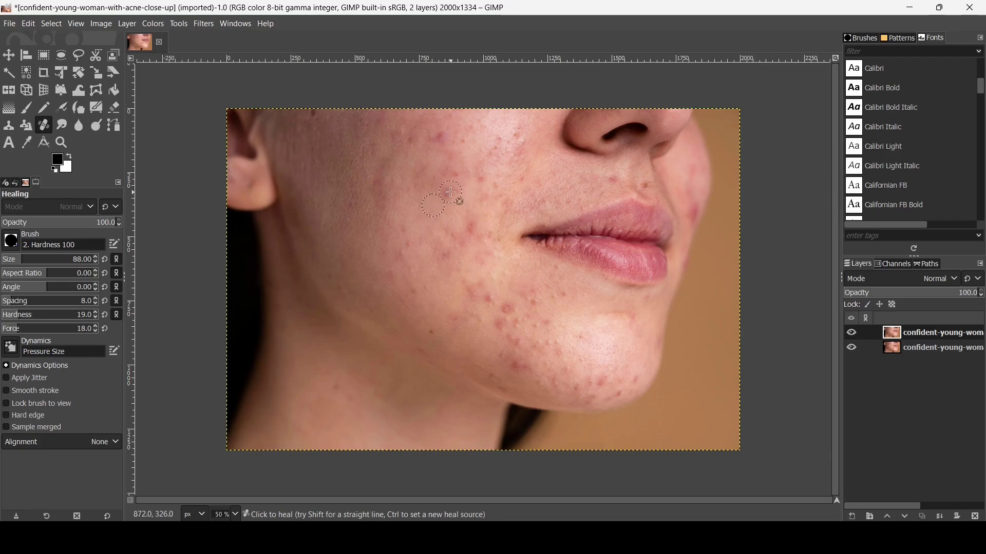
left_click(407, 257, "ctrl")
left_click(496, 305, "ctrl")
left_click(483, 291)
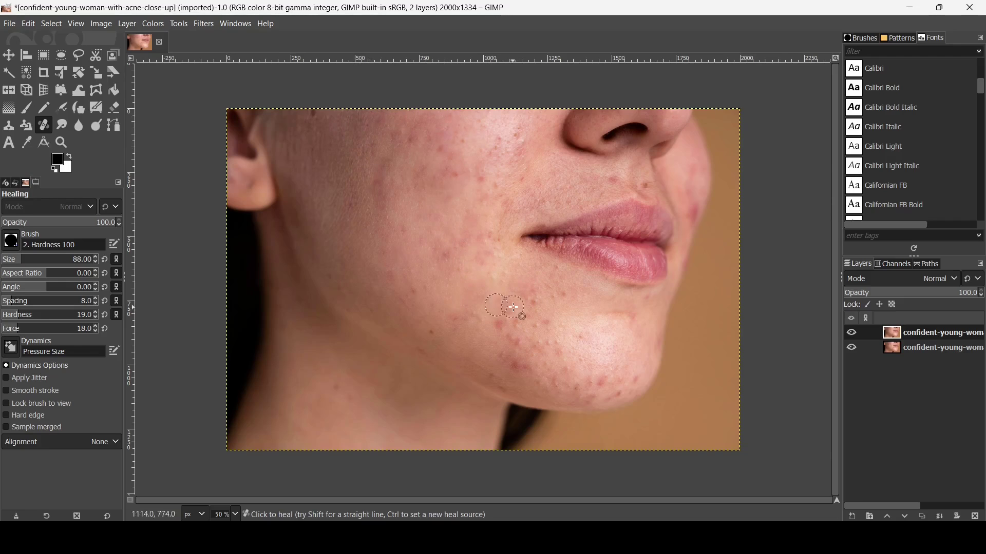
left_click(498, 324)
left_click(431, 332)
Step: Heal the spots near the upper edge of the face, above the upper lip and on the neck
left_click(317, 113)
left_click(515, 136)
left_click(596, 180, "ctrl")
left_click(613, 180)
left_click(645, 185)
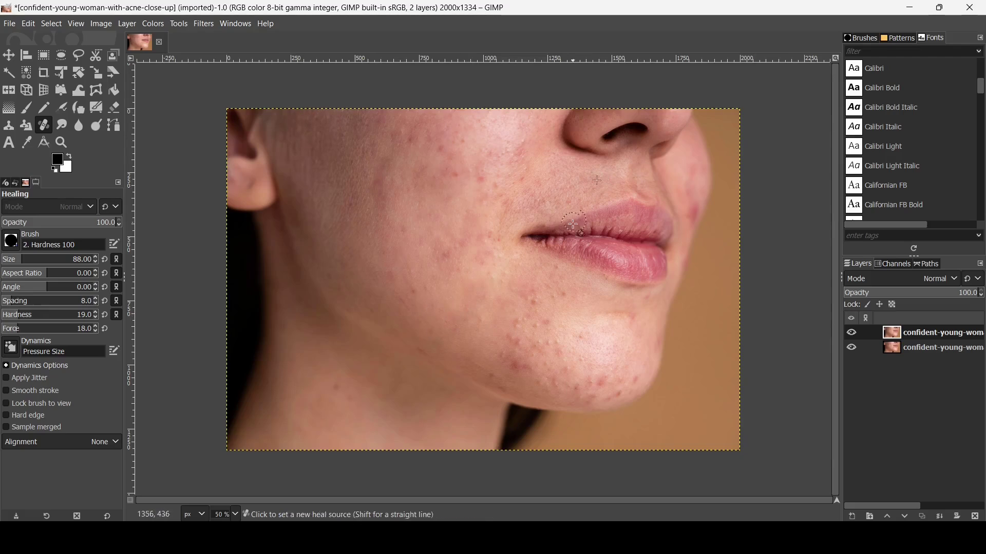
left_click(323, 393, "ctrl")
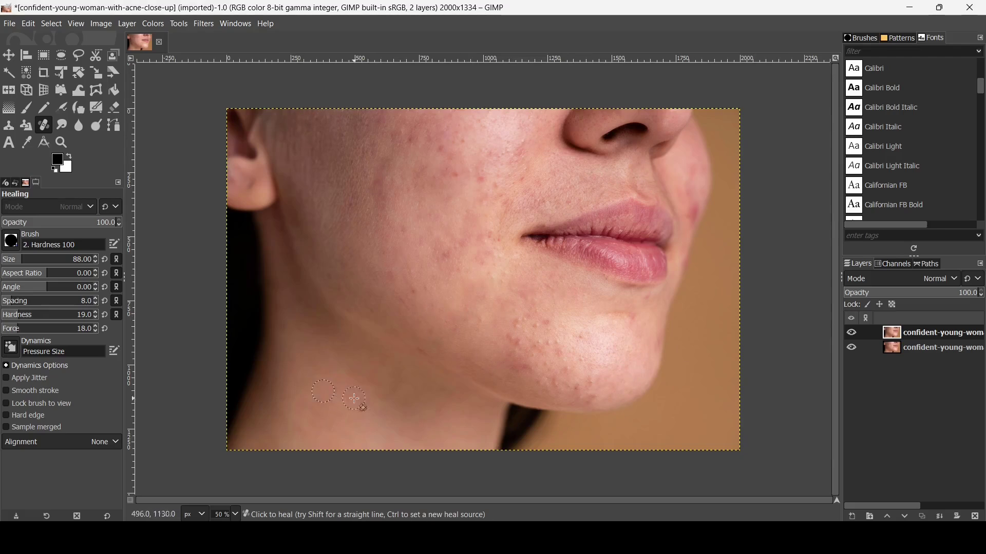
Step: Heal the clusters of small red blemishes on the chin and along its lower edge, resampling clear skin nearby
left_click(442, 256)
left_click(562, 333, "ctrl")
left_click(534, 336)
left_click(552, 351)
left_click(524, 340)
left_click(584, 358)
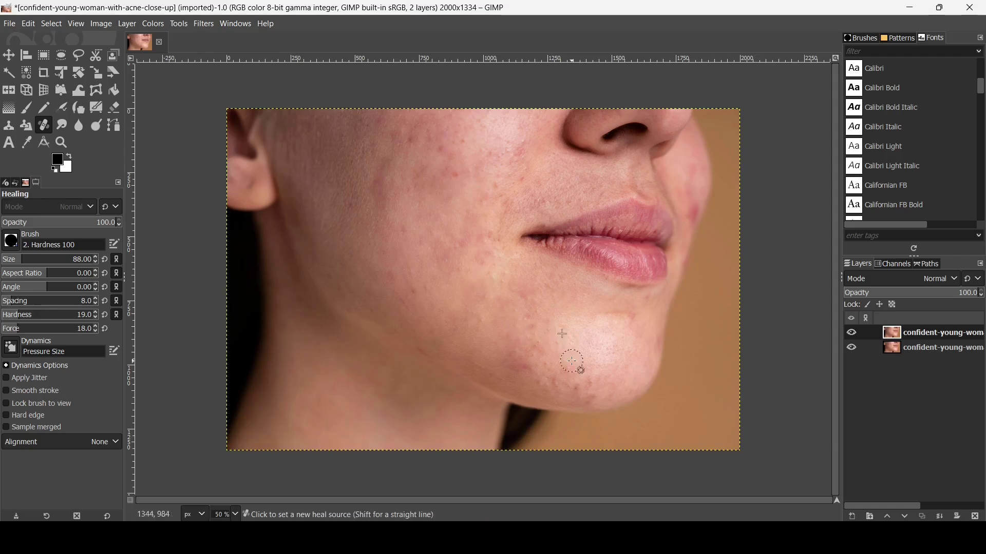
left_click(572, 361, "ctrl")
left_click(602, 388)
left_click(585, 381)
left_click(572, 374)
left_click(552, 347)
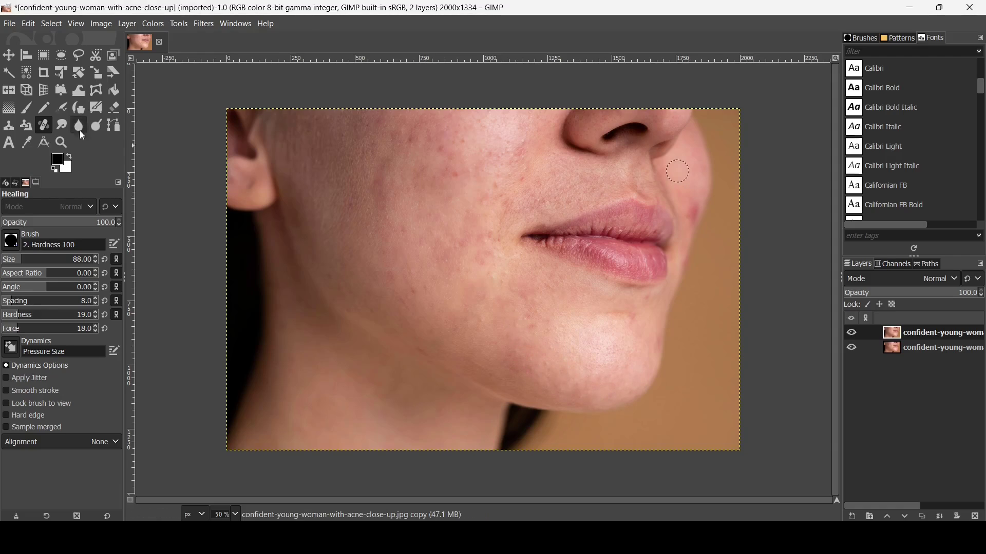
Step: Heal the red marks on the far cheek, and touch up the chin's outer edge with brush size 50
left_click(701, 207)
left_click(695, 211)
left_click(516, 155)
left_click(438, 350, "ctrl")
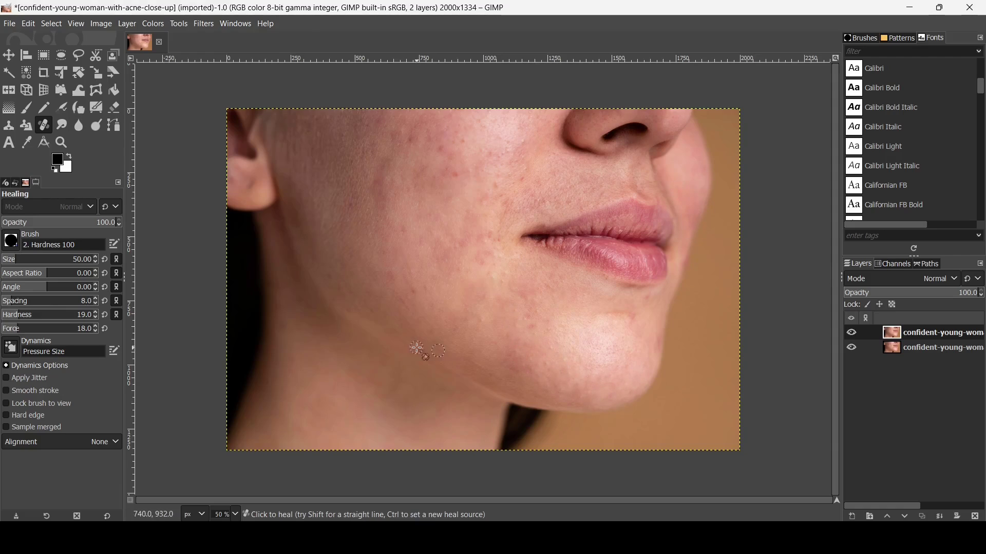
left_click(656, 354, "ctrl")
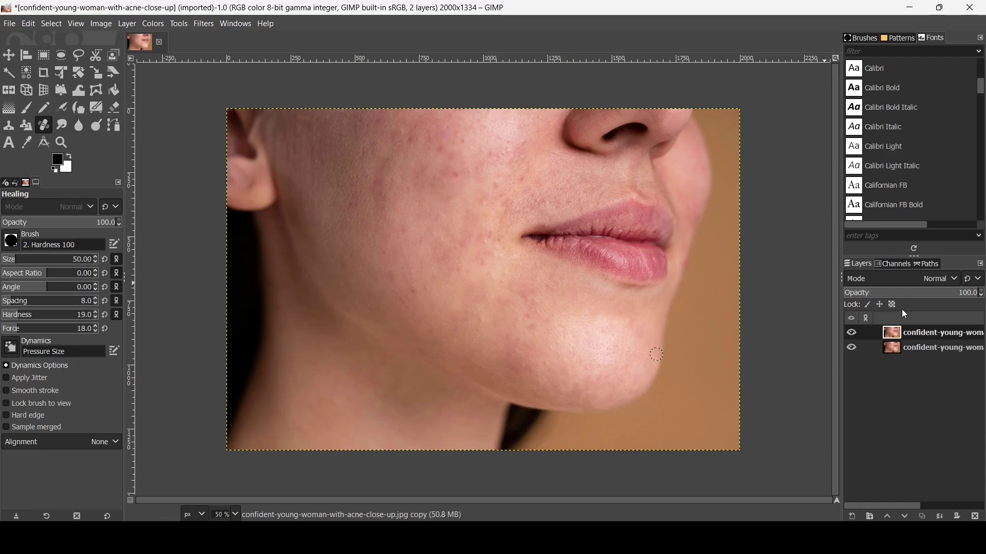
Step: Compare the retouched skin with the original by toggling the healed layer's visibility
left_click(850, 333)
left_click(850, 334)
left_click(851, 333)
left_click(851, 334)
left_click(851, 334)
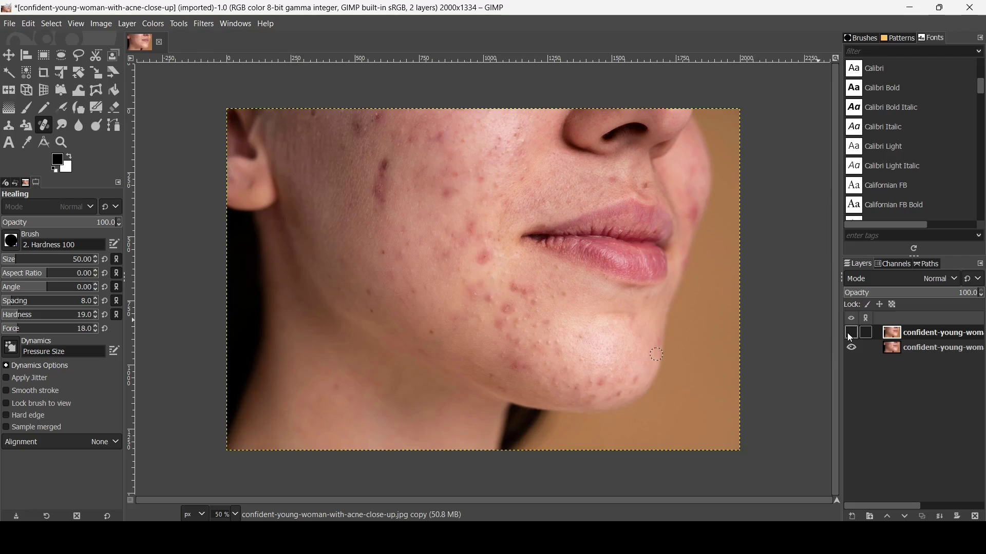
left_click(851, 333)
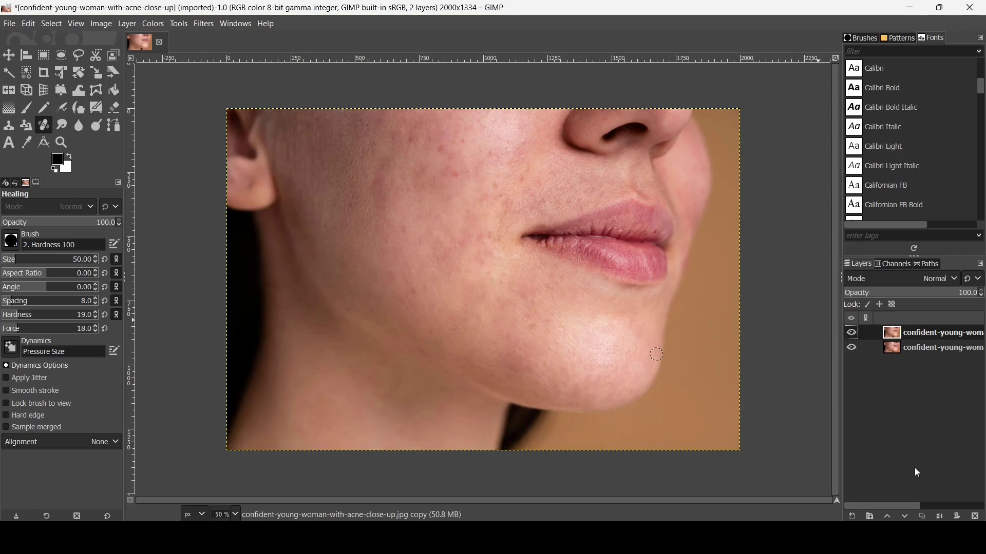
Step: Duplicate the healed layer, hide the original bottom layer and make the new top copy active
left_click(923, 518)
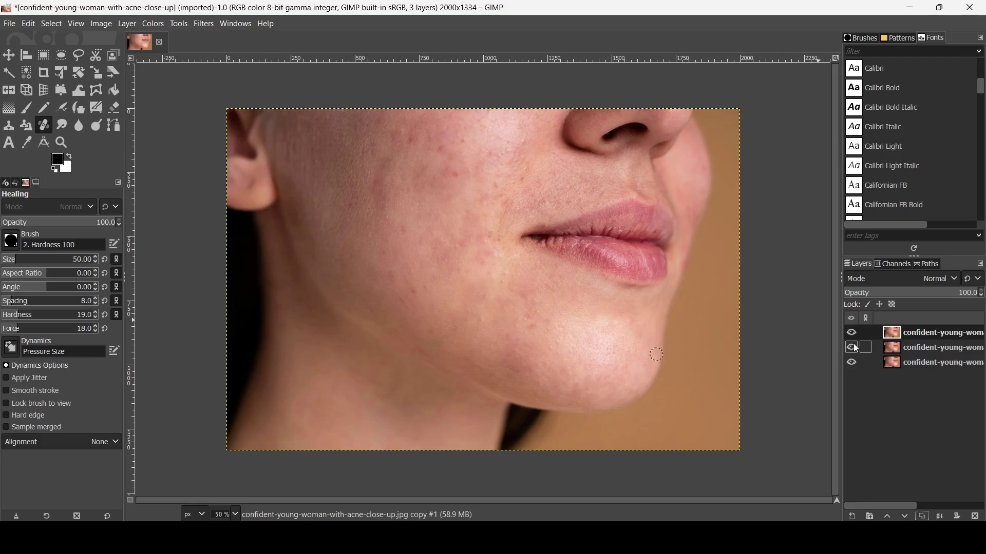
left_click(851, 363, "shift")
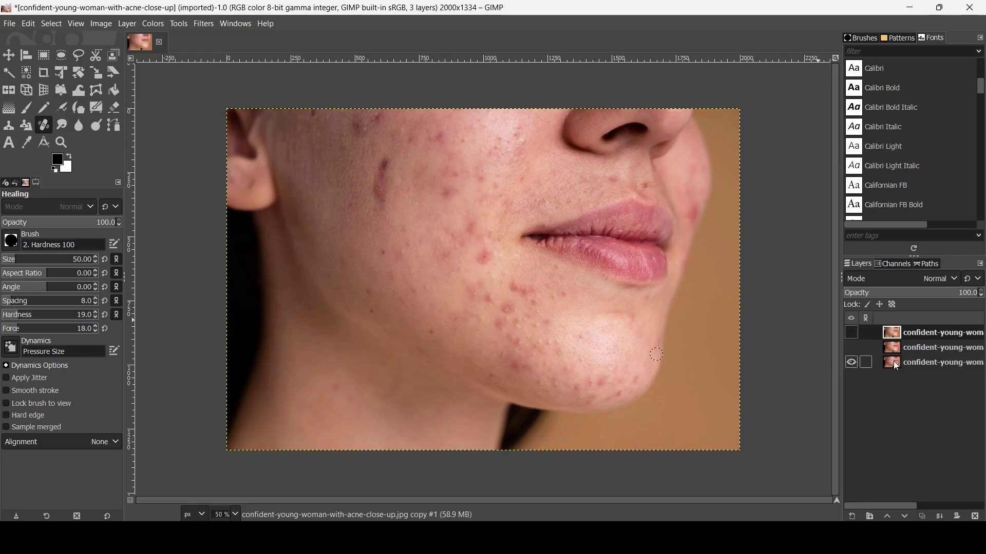
left_click(893, 361)
left_click(850, 364)
left_click(851, 352)
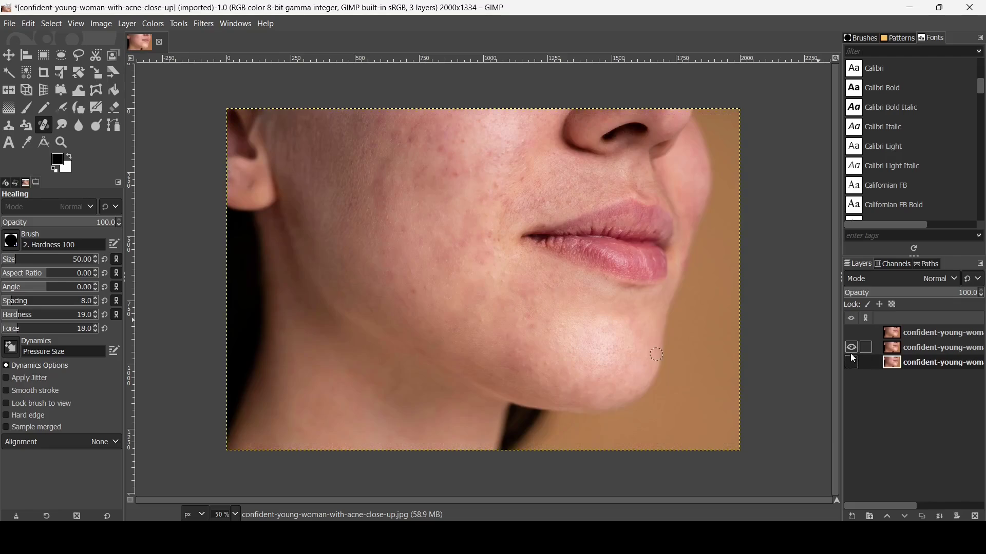
left_click(851, 332)
left_click(899, 334)
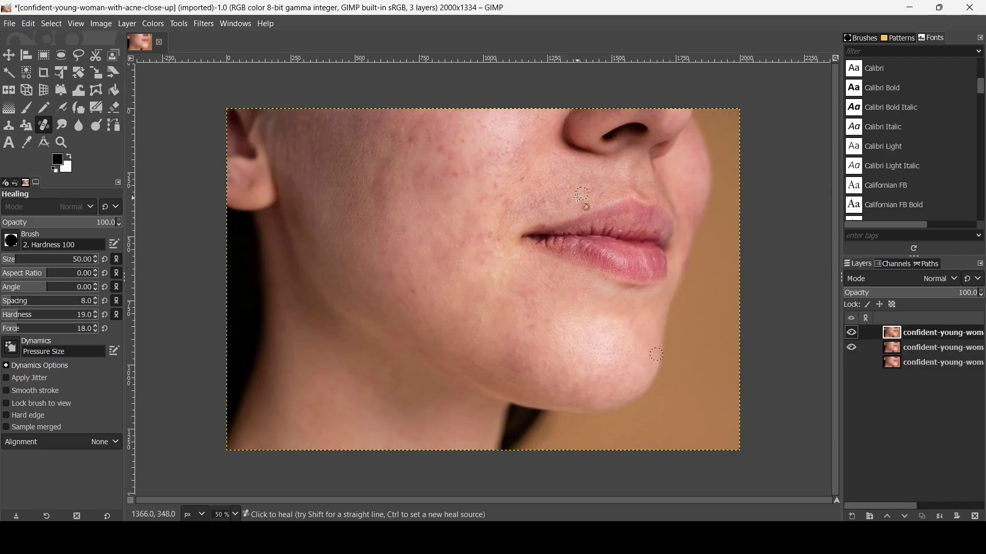
Step: Invert the colours of the top copy and set its blend mode to Vivid light
left_click(156, 27)
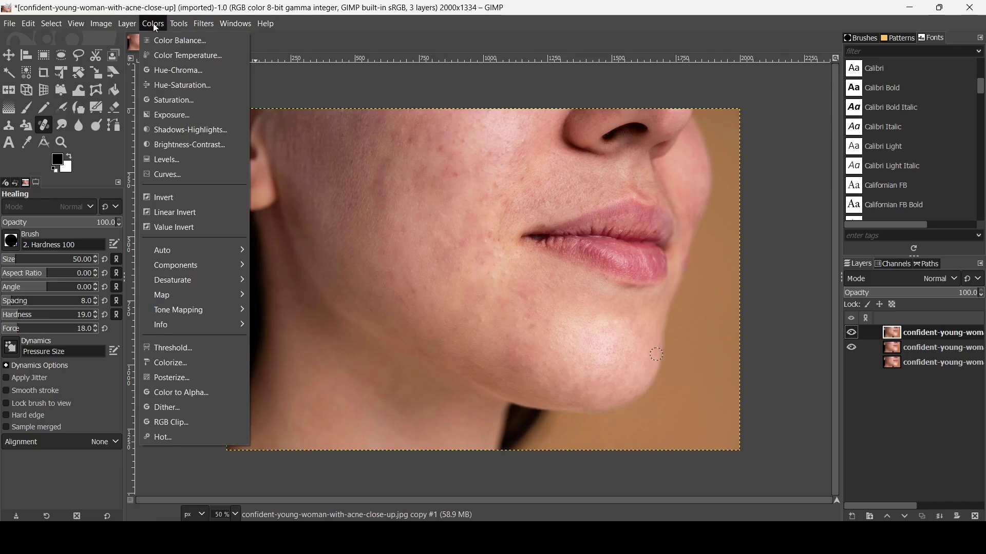
left_click(175, 197)
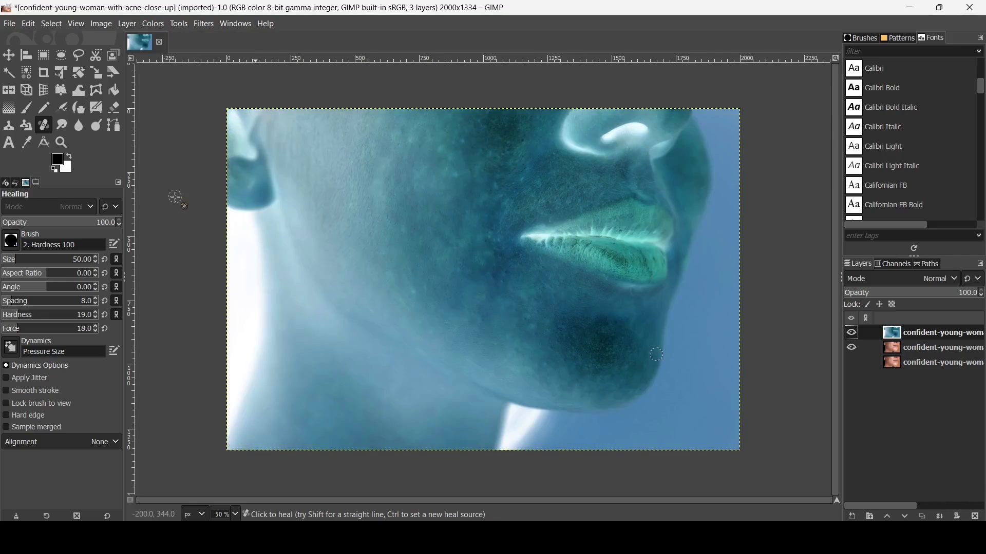
left_click(935, 281)
left_click_drag(965, 114, 965, 172)
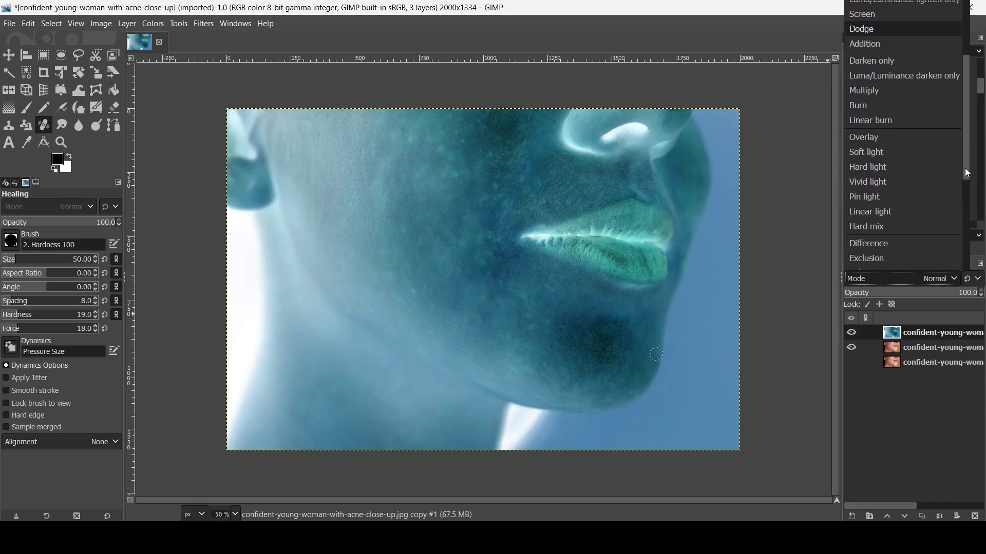
left_click(926, 166)
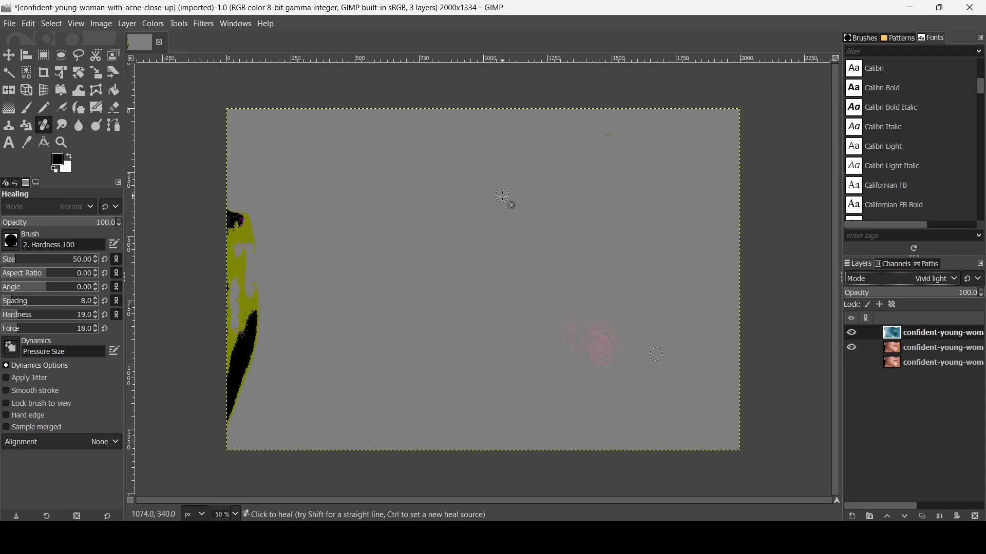
Step: Start a High Pass filter on the inverted top layer, raising the standard deviation to about 27.1 and the contrast to about 2.878
left_click(212, 27)
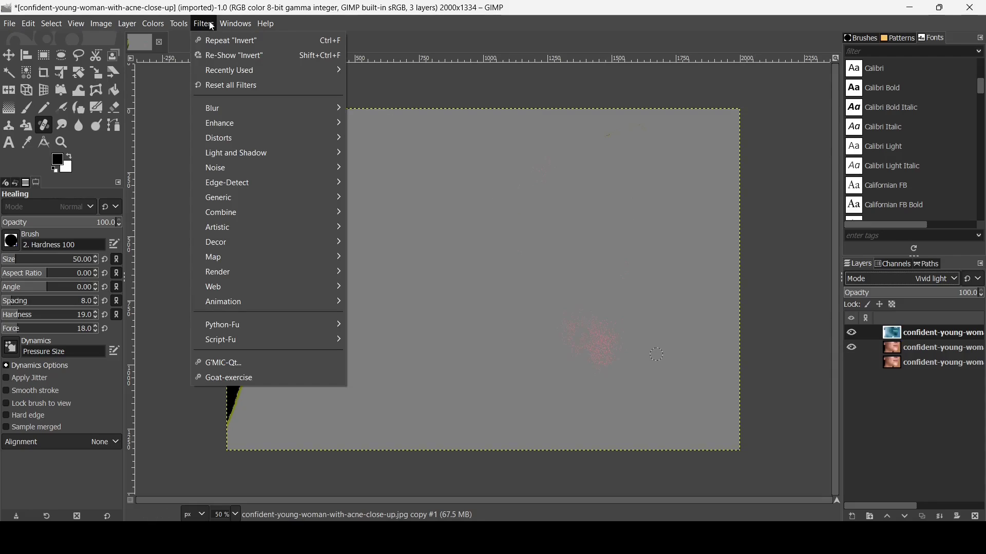
mouse_move(240, 123)
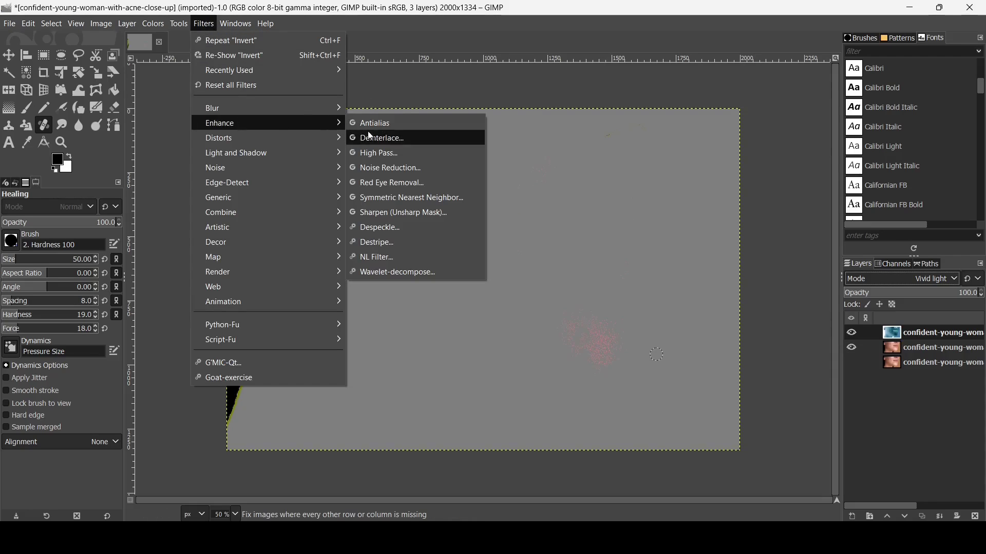
left_click(387, 154)
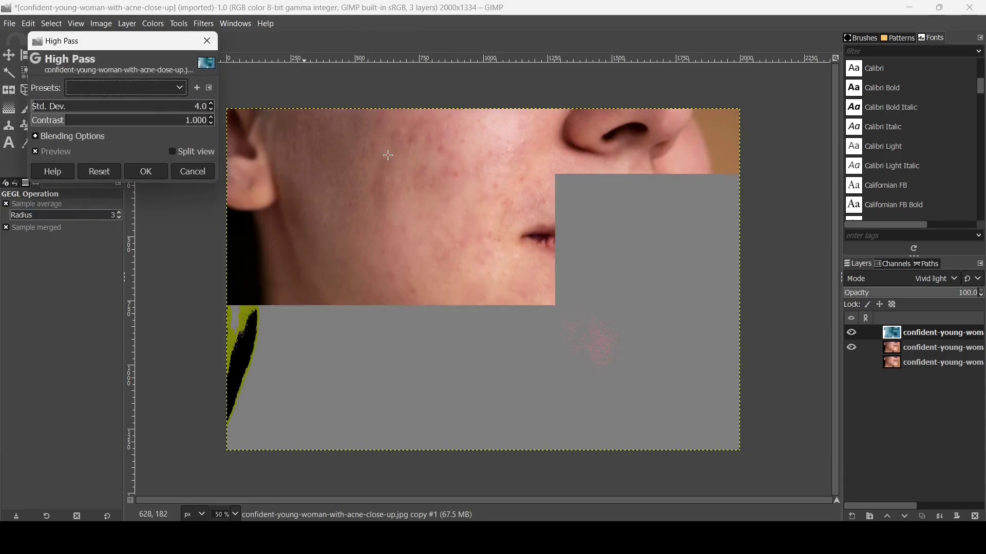
left_click_drag(72, 123, 144, 131)
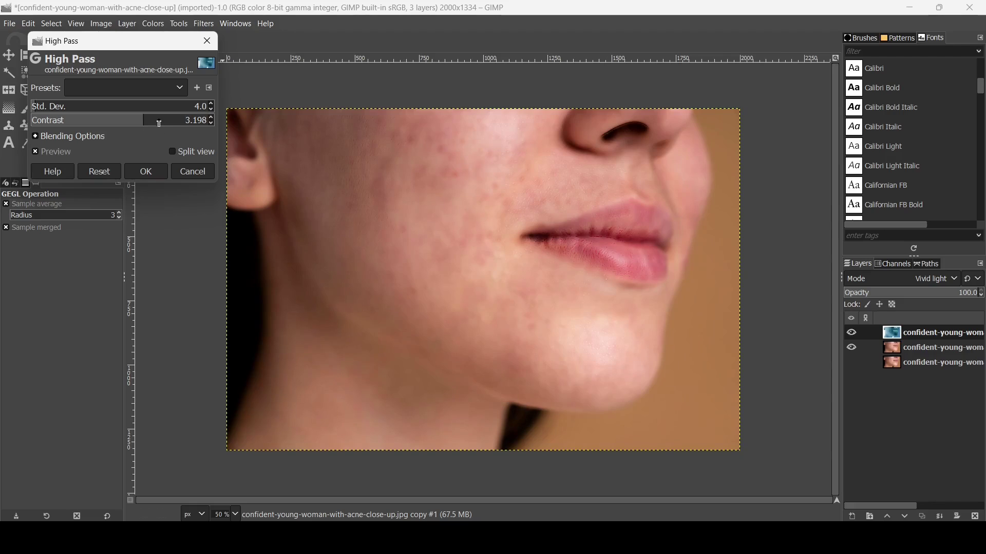
left_click_drag(65, 107, 46, 106)
left_click_drag(149, 123, 132, 131)
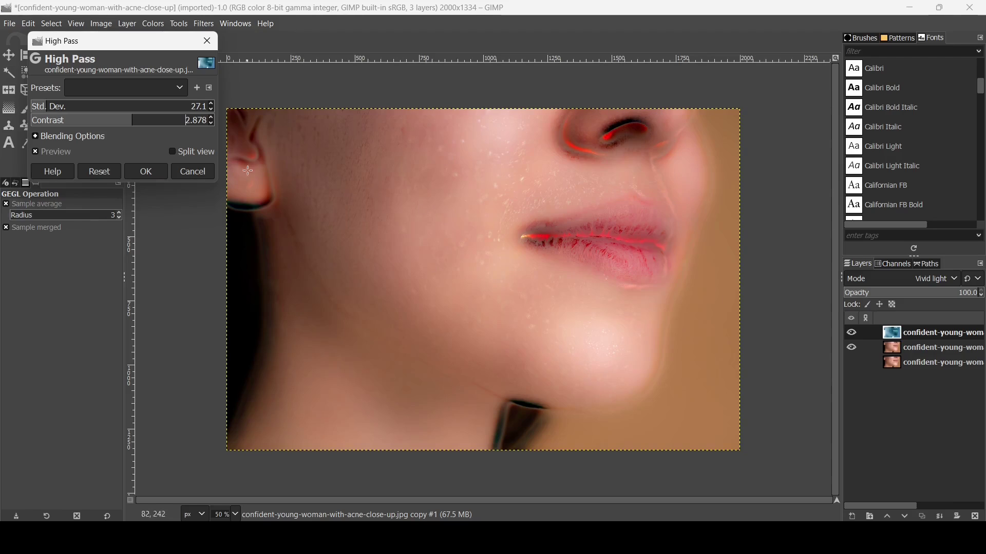
Step: Refine the High Pass filter to a standard deviation of 42.7 and contrast of 2.645, and apply it
mouse_move(38, 108)
left_mouse_down()
mouse_move(23, 108)
mouse_move(45, 116)
left_mouse_up()
left_click_drag(133, 120, 56, 108)
left_click(53, 108)
mouse_move(124, 123)
left_mouse_down()
mouse_move(139, 122)
mouse_move(124, 121)
left_mouse_up()
left_click(51, 107)
mouse_move(52, 107)
left_mouse_down()
mouse_move(36, 105)
mouse_move(56, 108)
left_mouse_up()
left_click(451, 221)
key("1")
left_click_drag(128, 123, 125, 123)
left_click(383, 5)
key("minus")
key("minus")
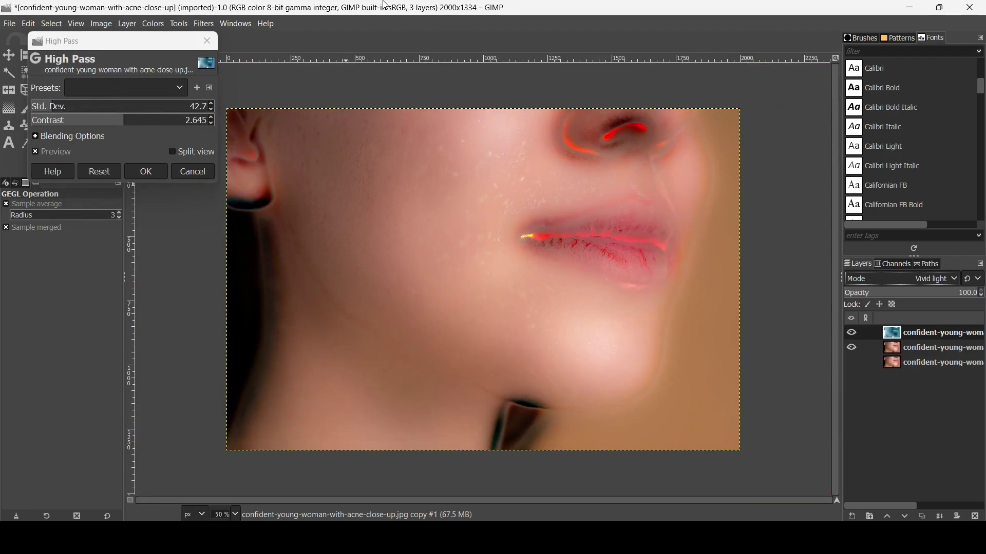
left_click(149, 170)
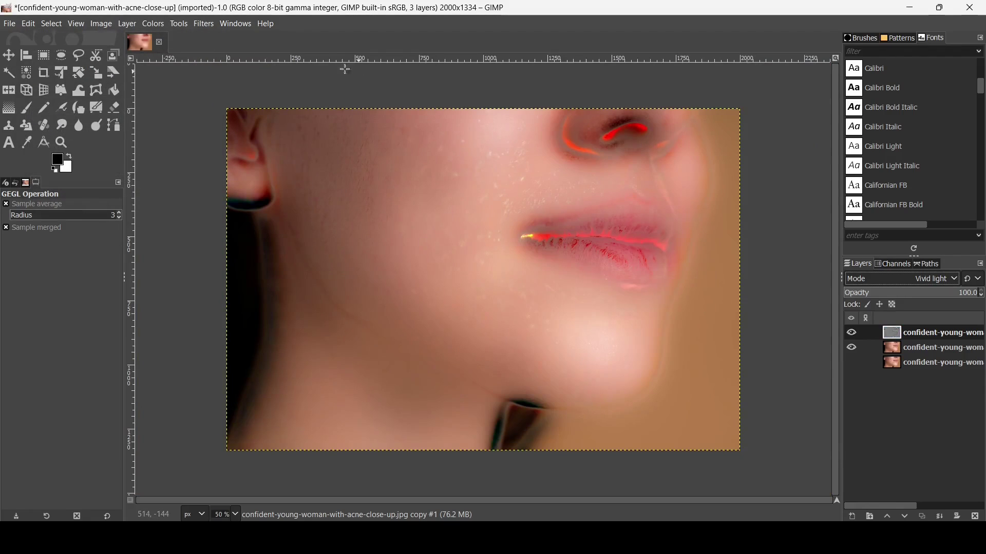
Step: Apply a Gaussian Blur of about 8.93 in both X and Y to the Vivid light layer
left_click(213, 22)
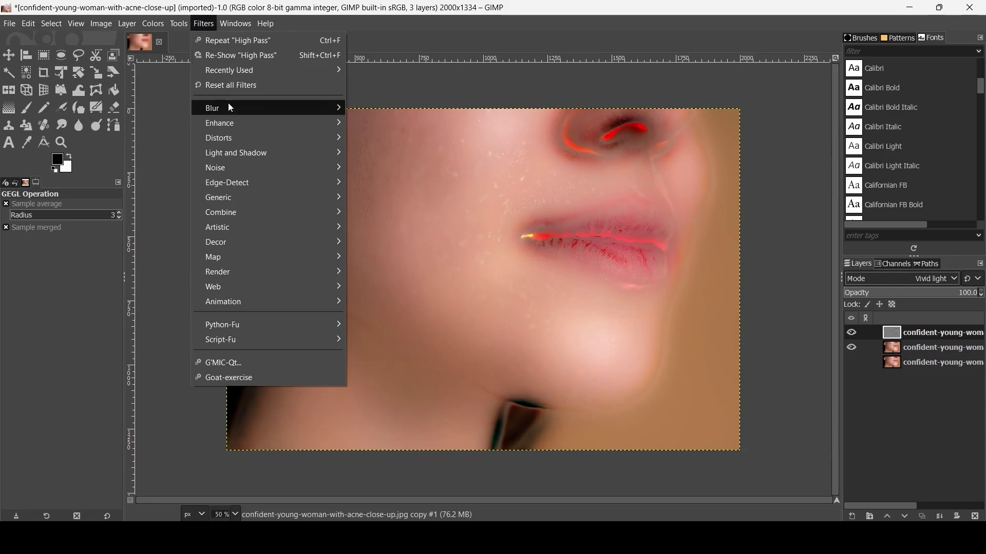
mouse_move(229, 109)
left_click(409, 125)
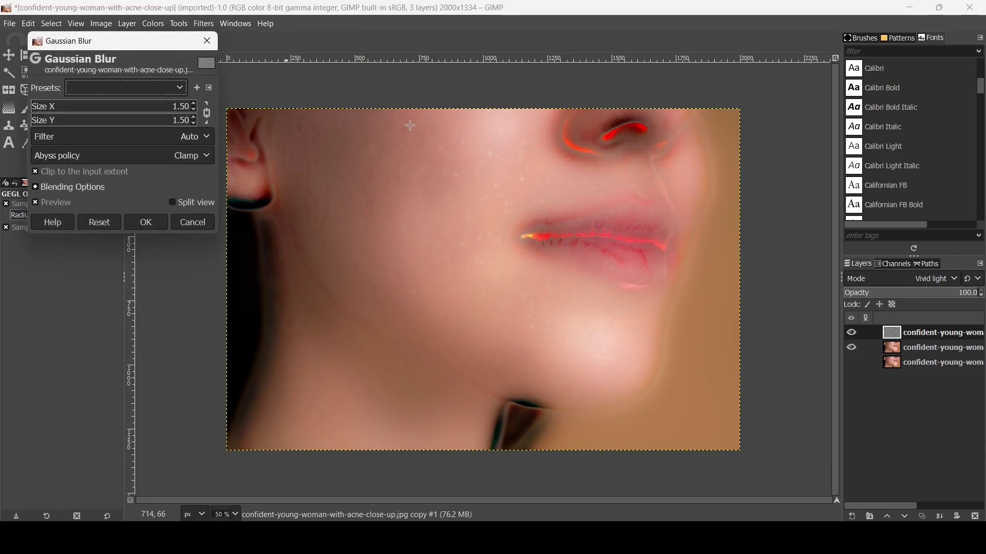
left_click(39, 109)
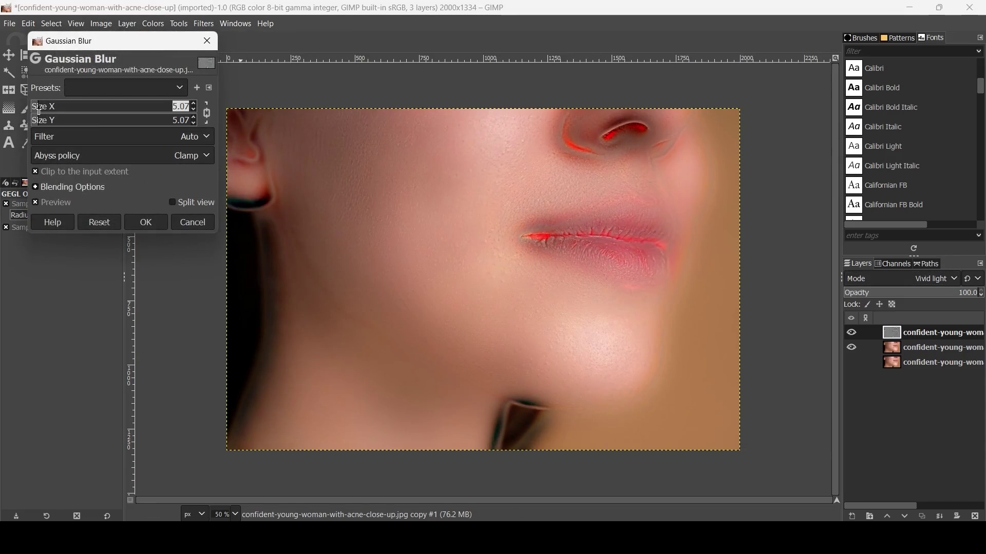
left_click_drag(40, 112, 49, 112)
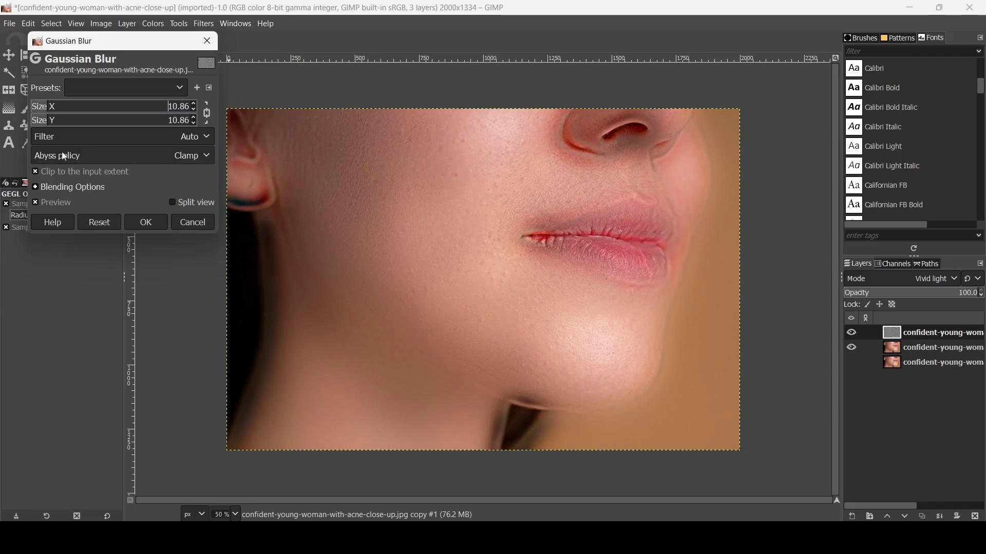
mouse_move(50, 113)
left_mouse_down()
mouse_move(71, 117)
mouse_move(36, 122)
mouse_move(46, 123)
left_mouse_up()
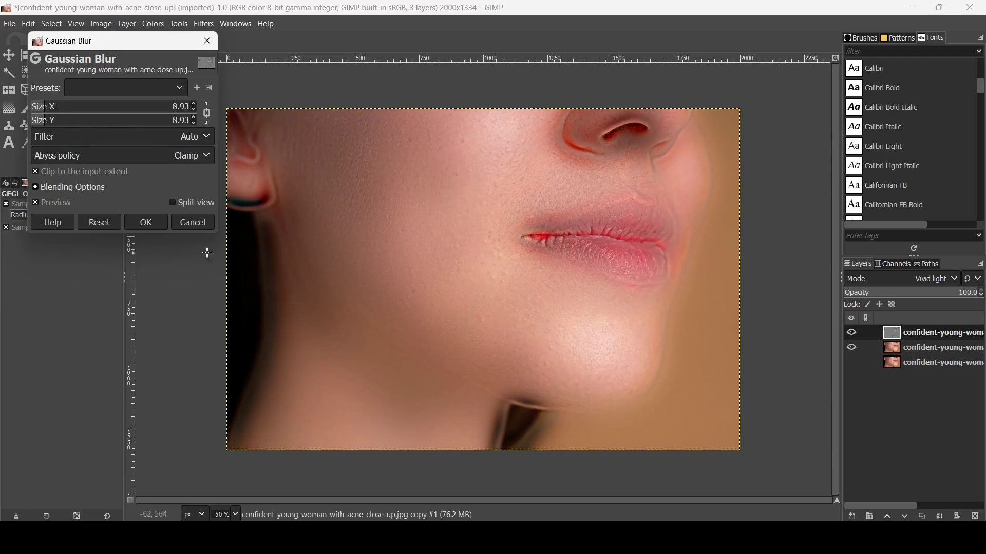
left_click(137, 222)
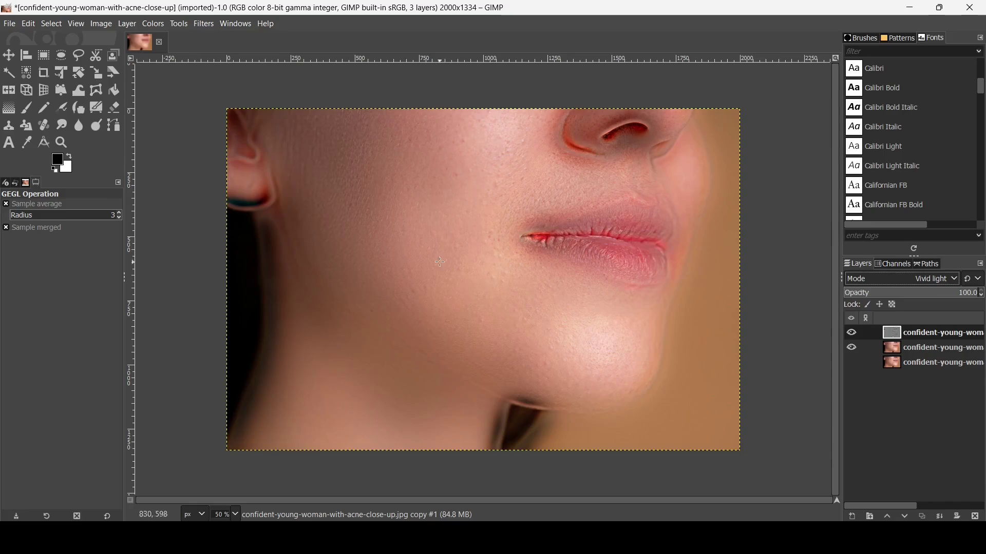
Step: Add a black (full transparency) layer mask to the blurred Vivid light layer
right_click(897, 335)
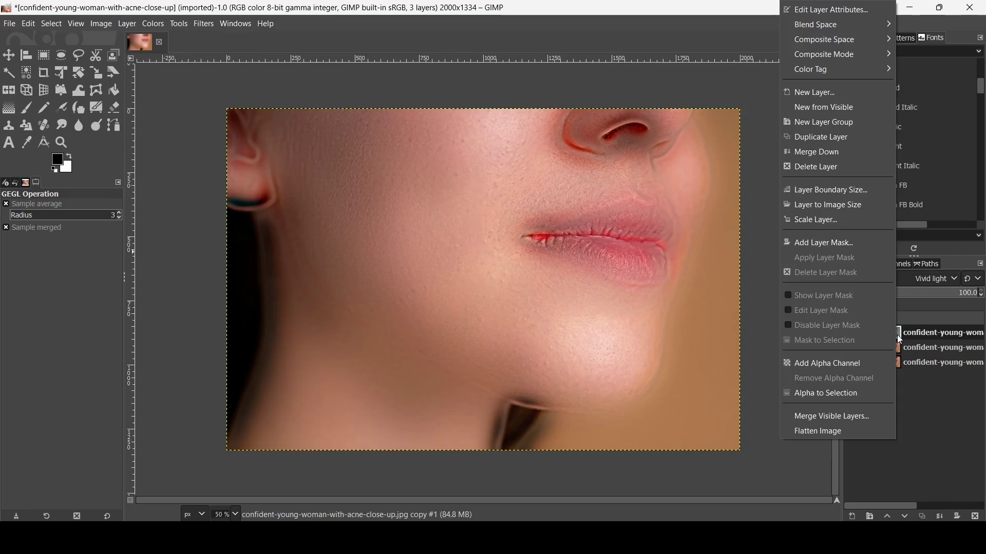
left_click(853, 242)
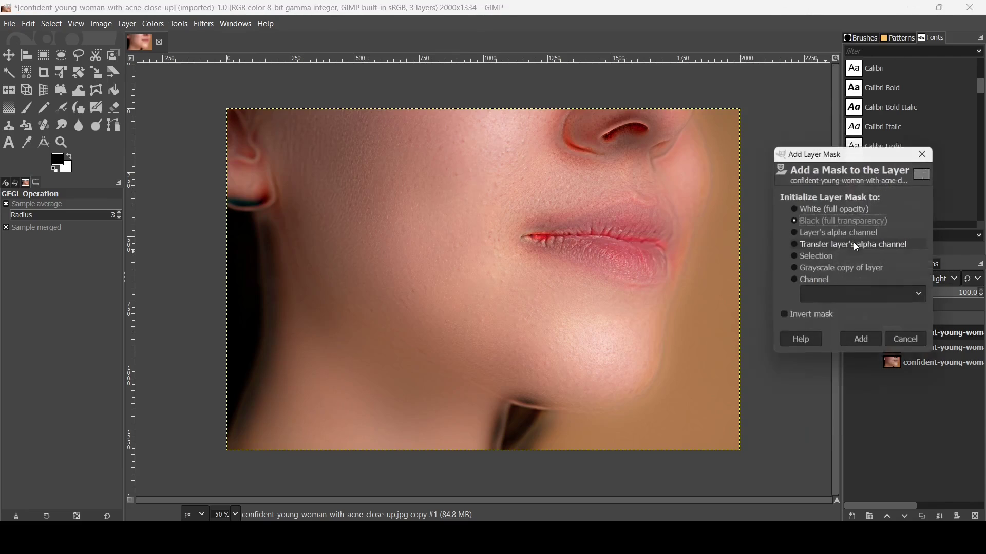
left_click(872, 344)
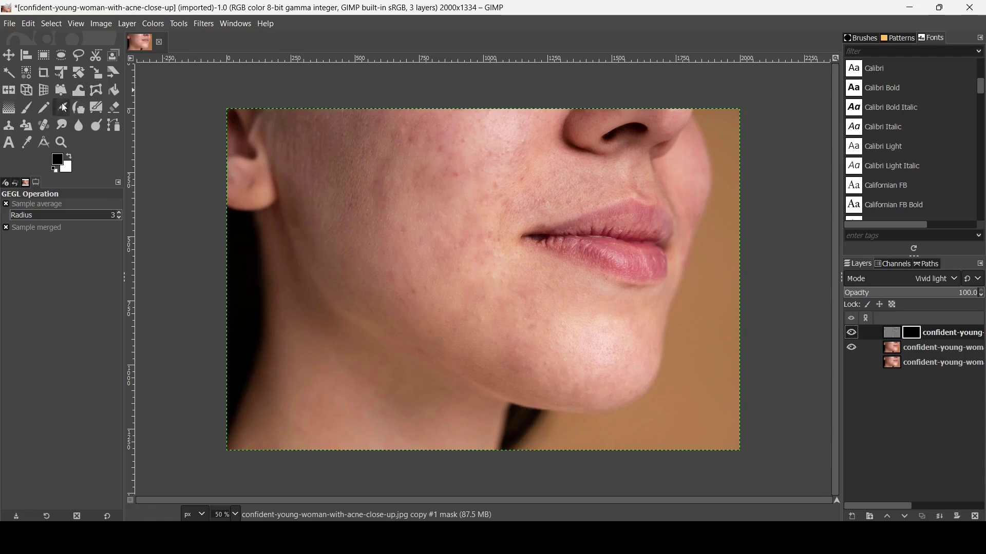
Step: Switch to the Paintbrush and set its dynamics to Basic Dynamics
left_click(27, 107)
left_click(10, 348)
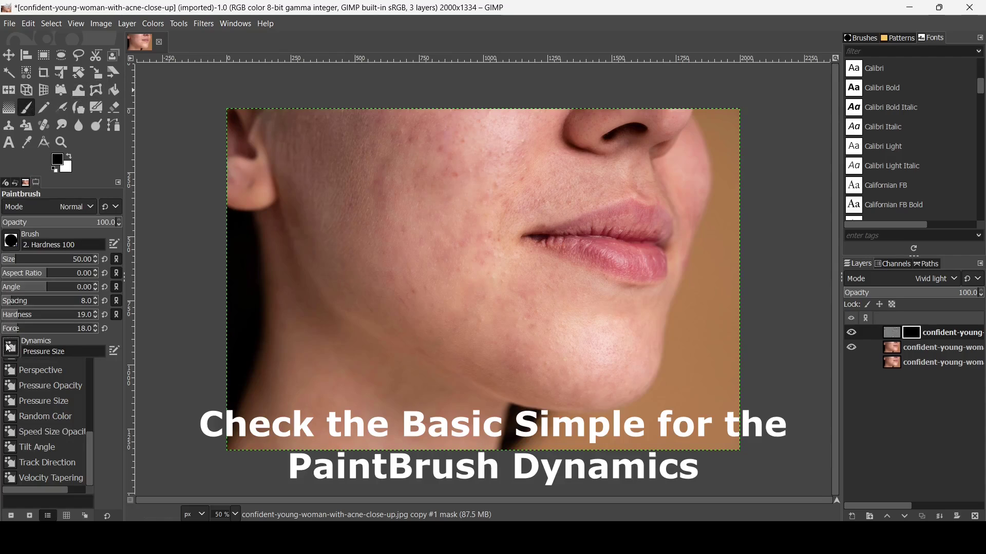
left_click_drag(88, 448, 86, 359)
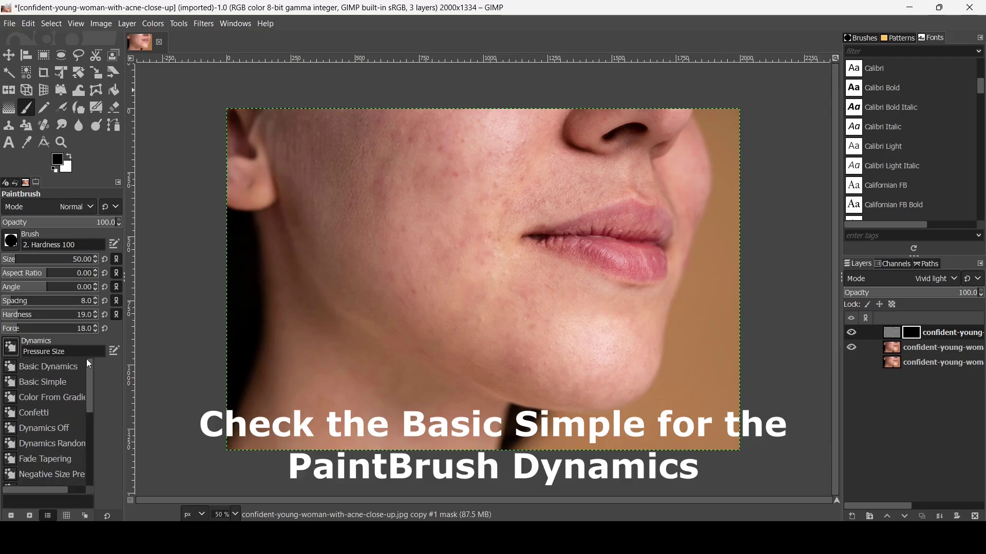
left_click(69, 369)
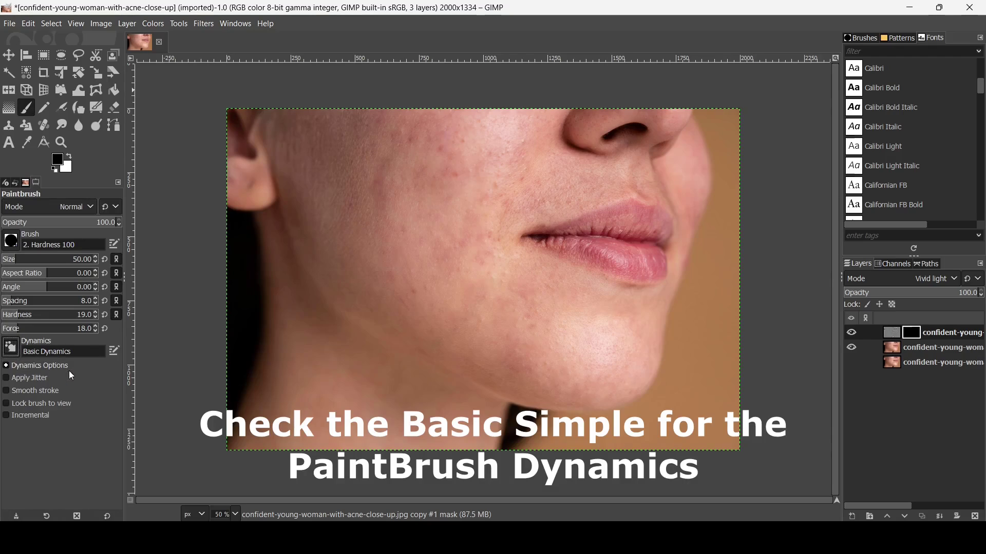
Step: Paint the mask white over the upper cheek with brush size 274, hardness 28 and force 28
left_click(27, 261)
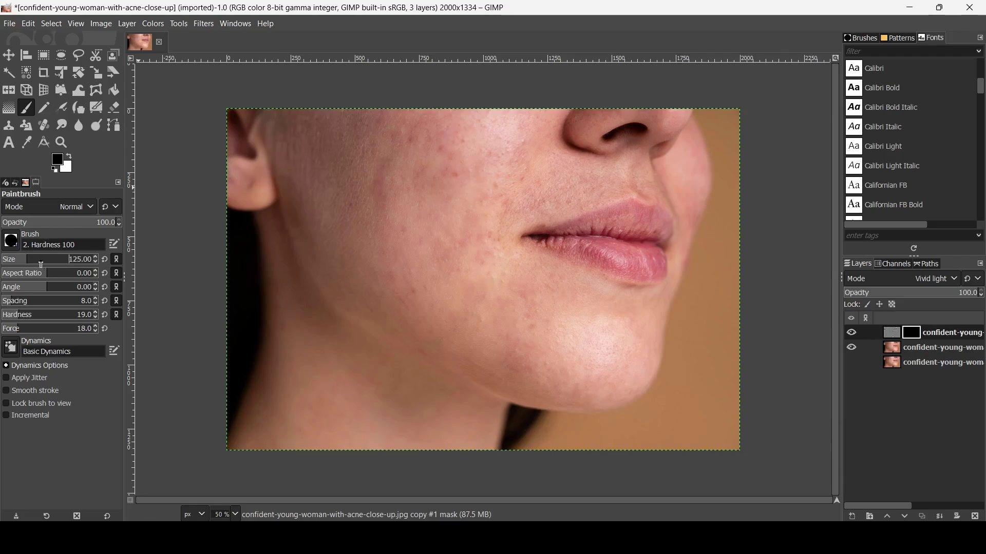
left_click(41, 264)
left_click(68, 155)
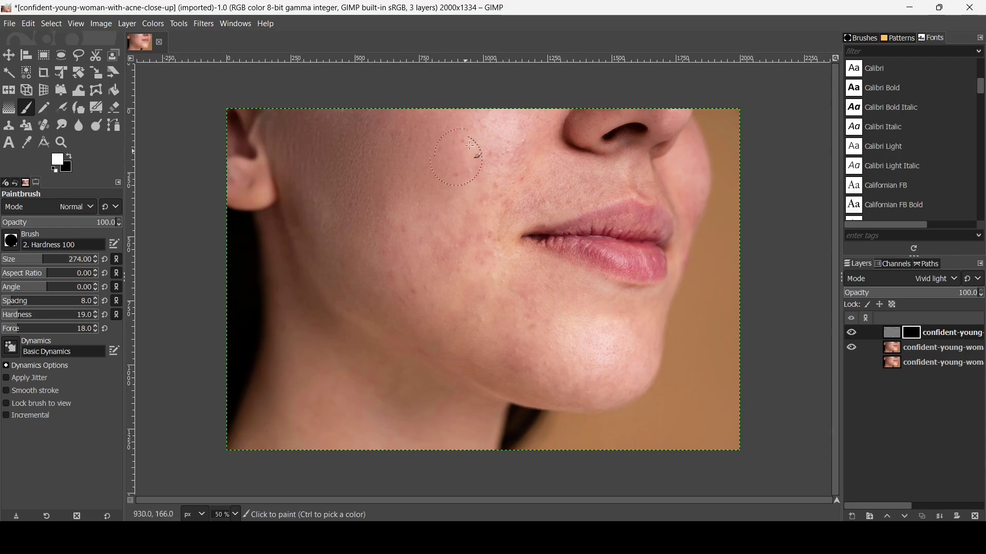
left_click(25, 331)
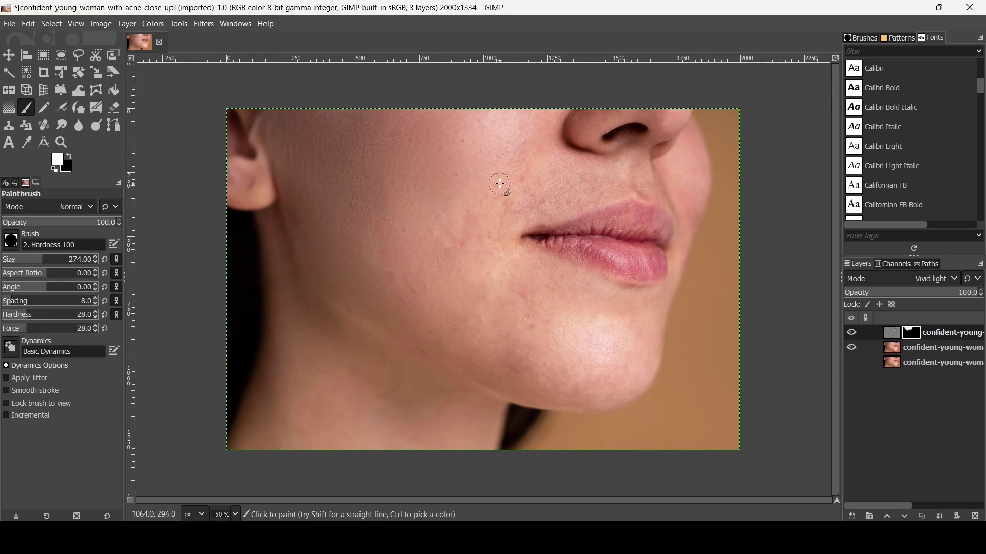
Step: Paint the mask white over the lower cheek with brush size 453 and over the chin with size 247
left_click(57, 259)
mouse_move(425, 266)
left_mouse_down()
mouse_move(511, 322)
mouse_move(477, 293)
left_mouse_up()
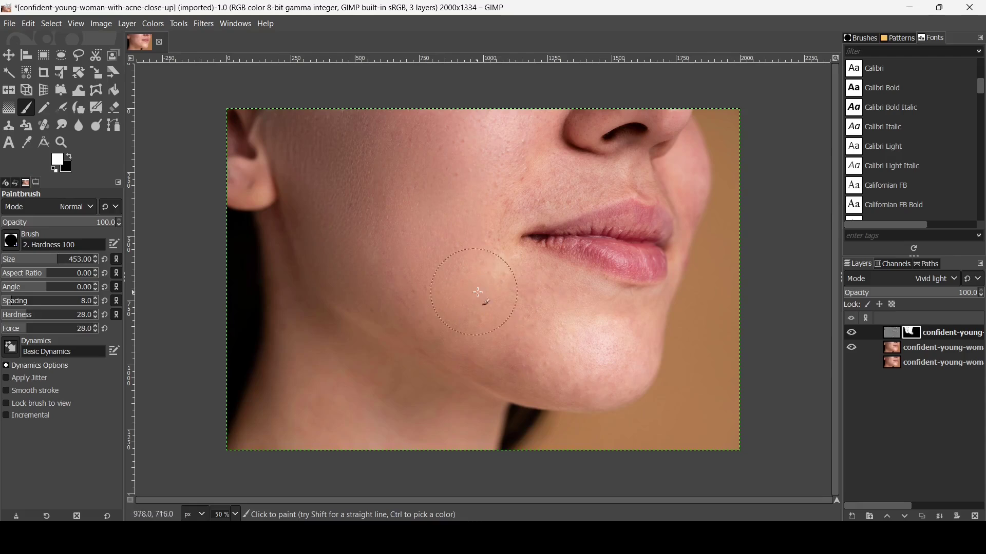
left_click_drag(35, 259, 40, 260)
left_click(11, 347)
left_click(11, 347)
mouse_move(565, 228)
left_mouse_down()
mouse_move(603, 322)
mouse_move(542, 322)
mouse_move(576, 336)
mouse_move(586, 355)
mouse_move(559, 330)
mouse_move(571, 378)
mouse_move(525, 361)
mouse_move(581, 388)
mouse_move(633, 347)
mouse_move(612, 362)
mouse_move(584, 353)
mouse_move(614, 369)
mouse_move(637, 357)
mouse_move(623, 380)
mouse_move(597, 394)
left_mouse_up()
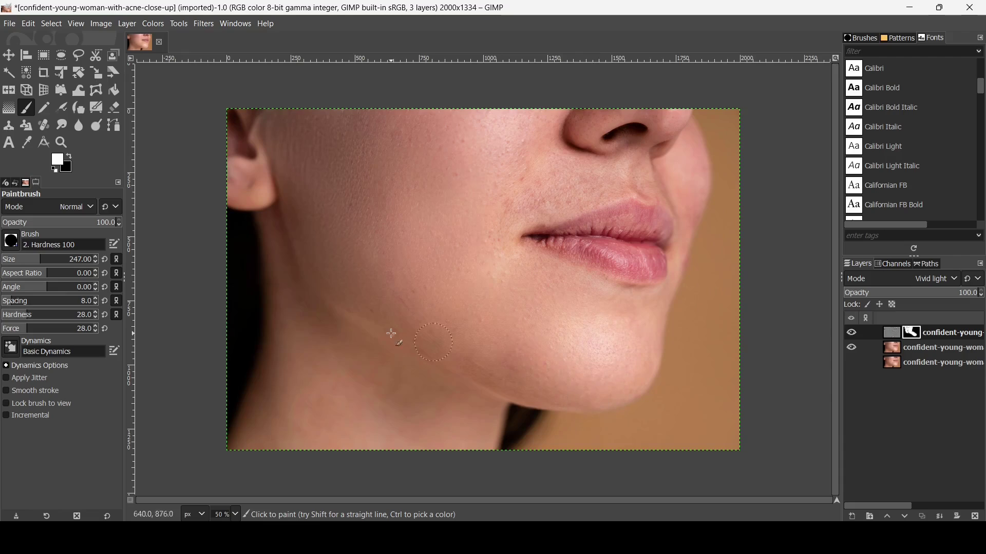
Step: Paint the mask around the mouth and under the nose with brush sizes 146 and 59, setting hardness to 11 and force to 10
left_click(31, 261)
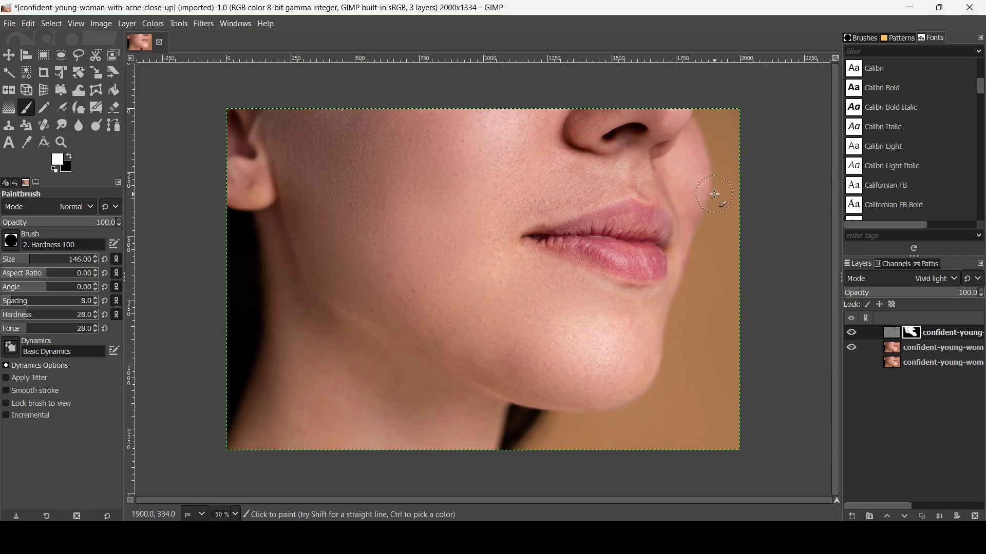
left_click(10, 319)
left_click(10, 331)
left_click(17, 259)
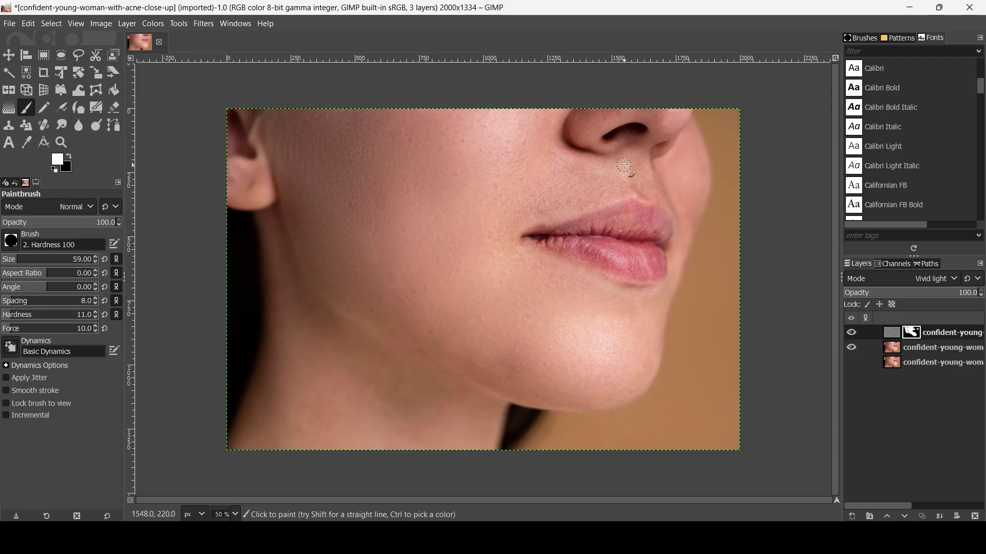
Step: Touch up the mask around the mouth and chin with hardness and force 21, reducing the brush size from 221 to 99
left_click(27, 259)
left_click(21, 314)
left_click(21, 329)
left_click(38, 261)
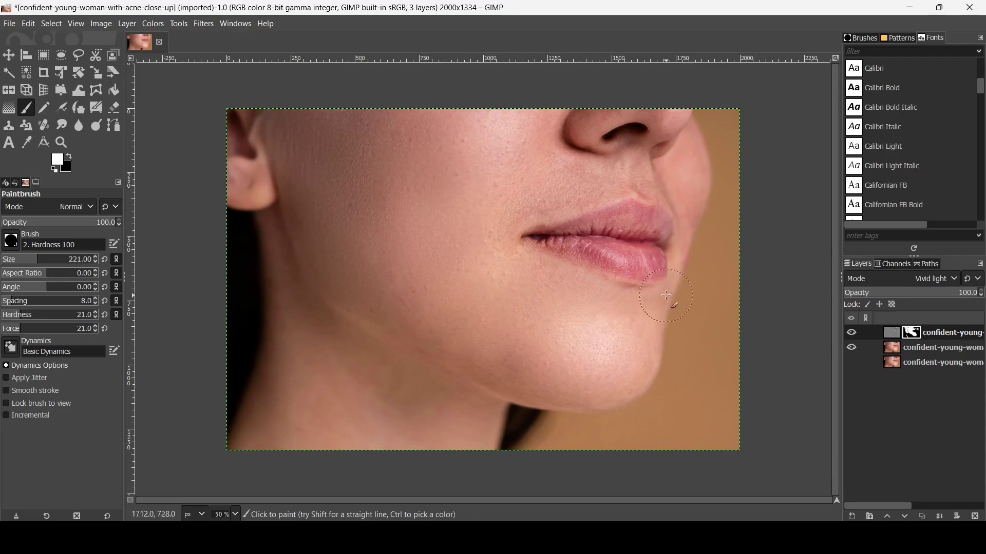
key("bracketleft")
key("bracketleft")
key("bracketleft")
key("bracketleft")
key("bracketleft")
key("bracketleft")
key("bracketleft")
key("bracketleft")
key("bracketleft")
key("bracketleft")
key("bracketleft")
Step: Create a new layer from the visible result, hide the masked Vivid light layer and show the original bottom layer
right_click(895, 335)
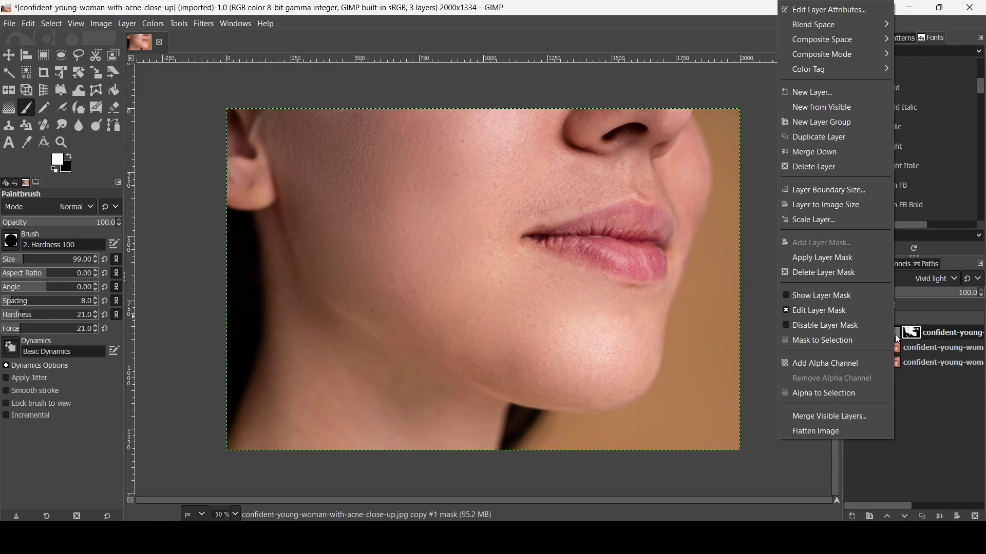
left_click(832, 104)
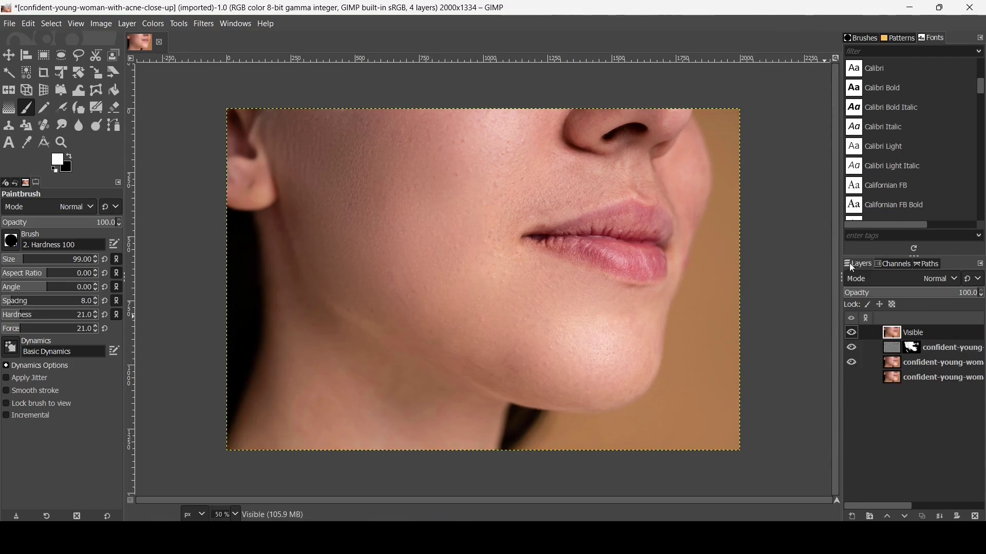
left_click(852, 379)
left_click(850, 364)
Step: Compare the smoothed result with the healed and original layers by toggling the visibility of the new top layer
left_click(851, 334)
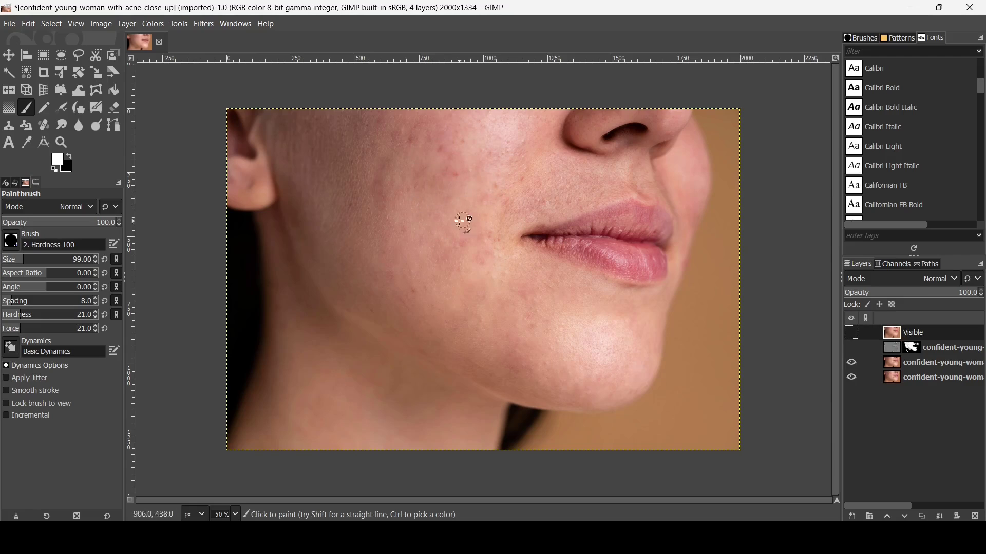
left_click(851, 333)
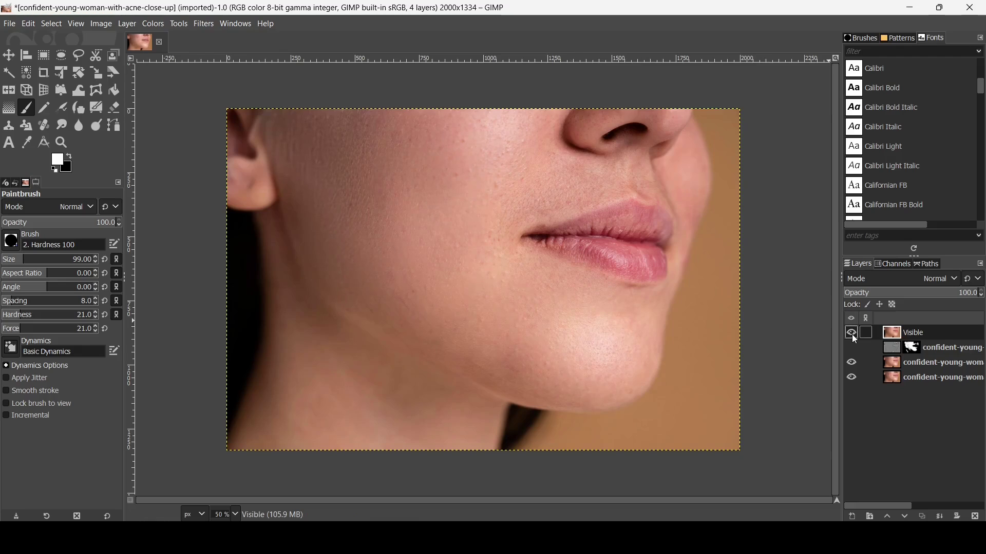
key("minus")
left_click(852, 333)
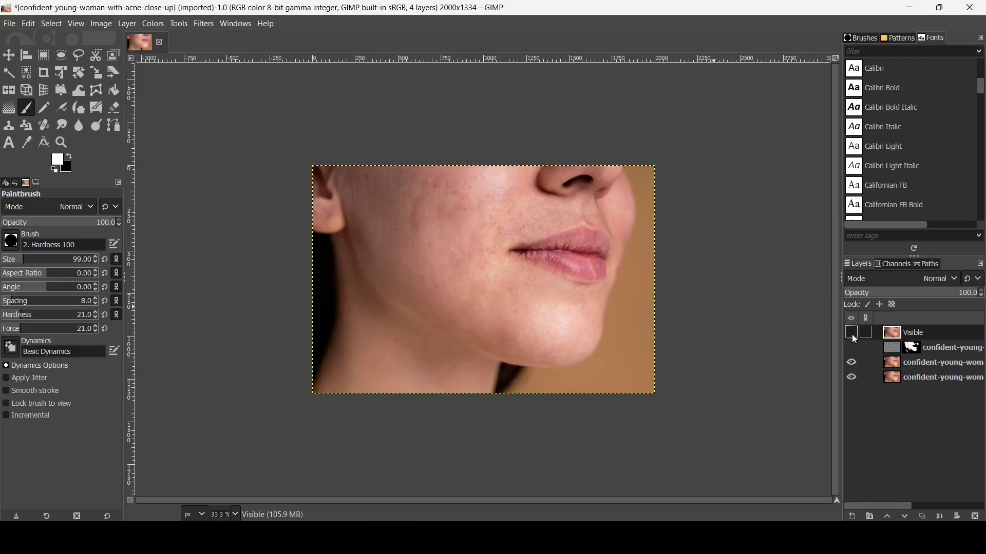
left_click(850, 362)
left_click(851, 333)
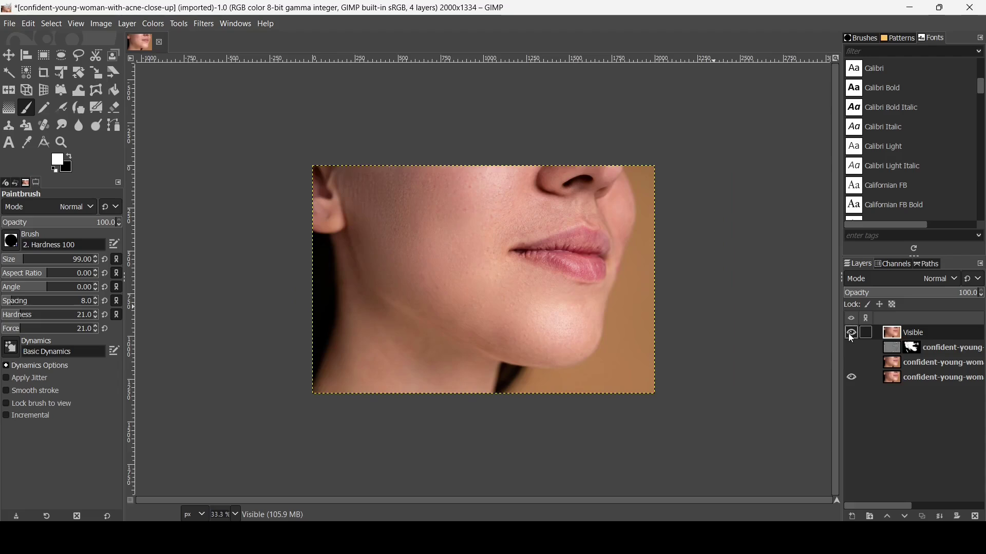
left_click(852, 334)
left_click(852, 334)
Step: Examine the skin texture of the mouth, cheek and chin close up, toggling the smoothed layer for a before-and-after comparison
key("plus")
key("plus")
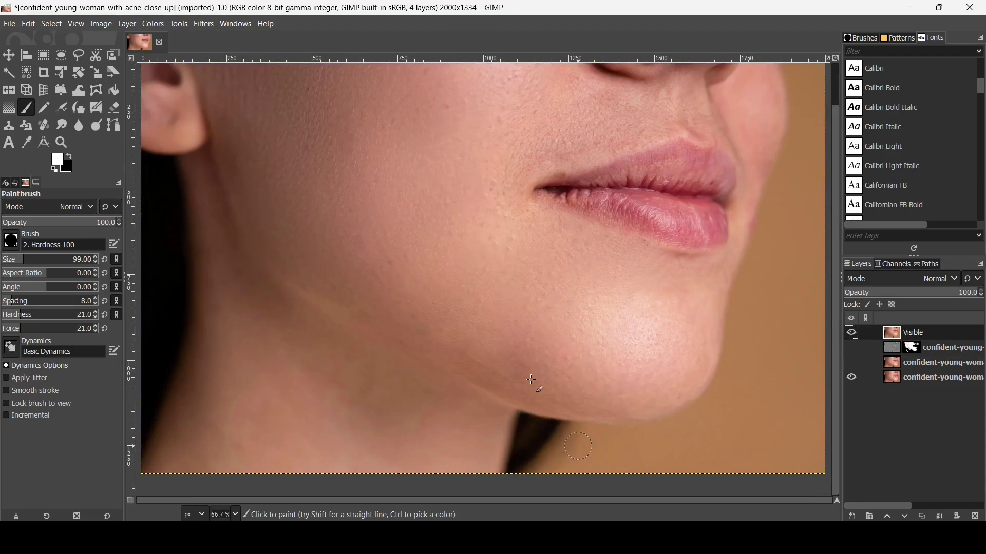
left_click_drag(834, 377, 830, 337)
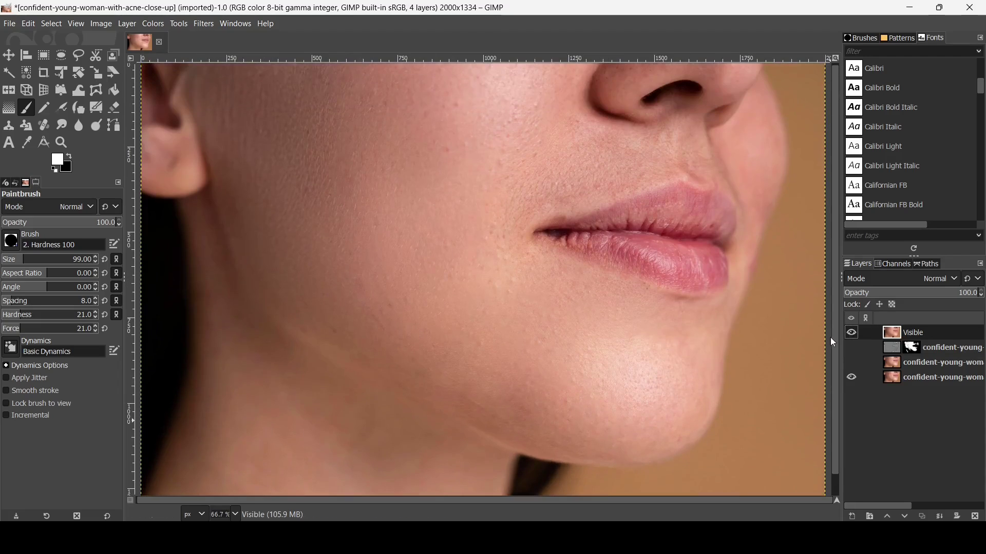
left_click(851, 334)
left_click(852, 334)
left_click(852, 334)
left_click(852, 333)
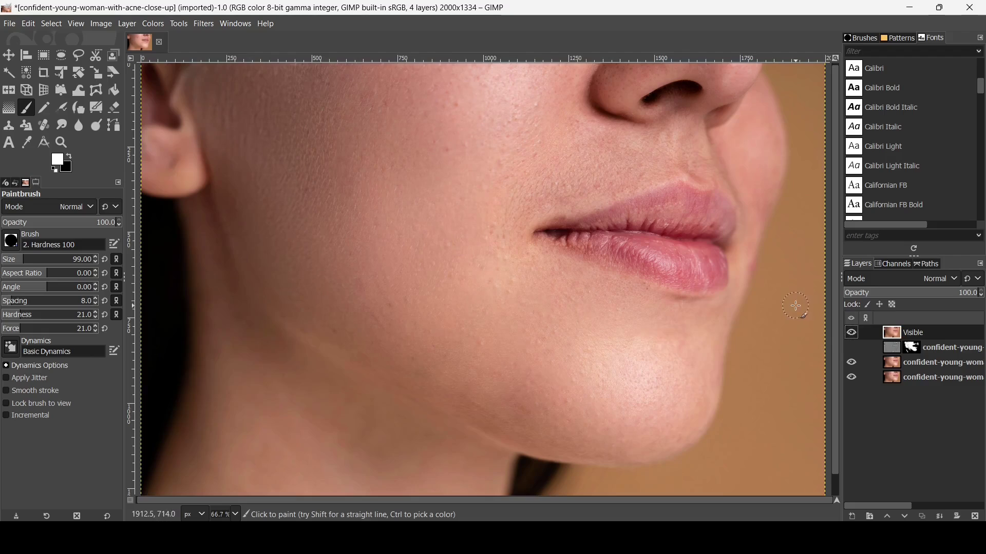
left_click(851, 334)
left_click(851, 334)
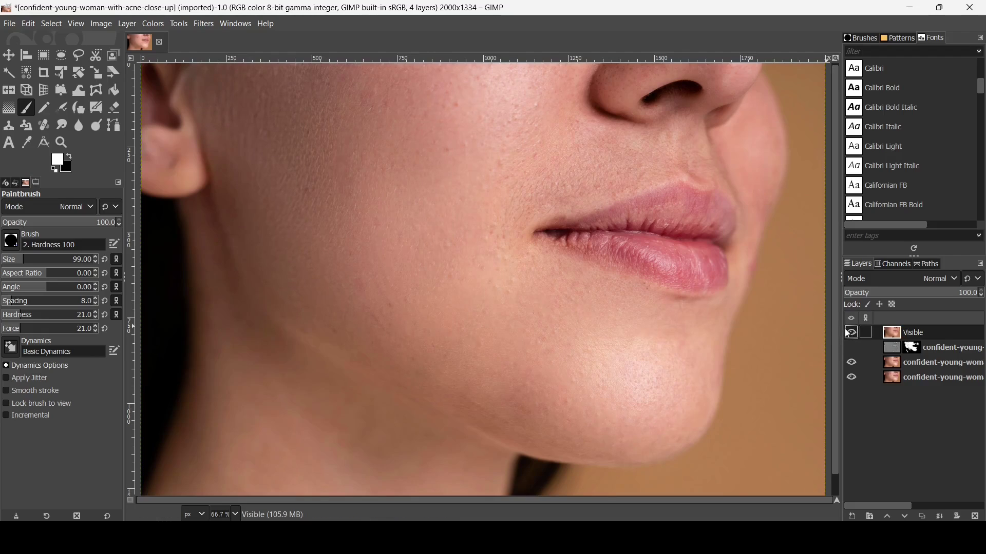
key("minus")
key("minus")
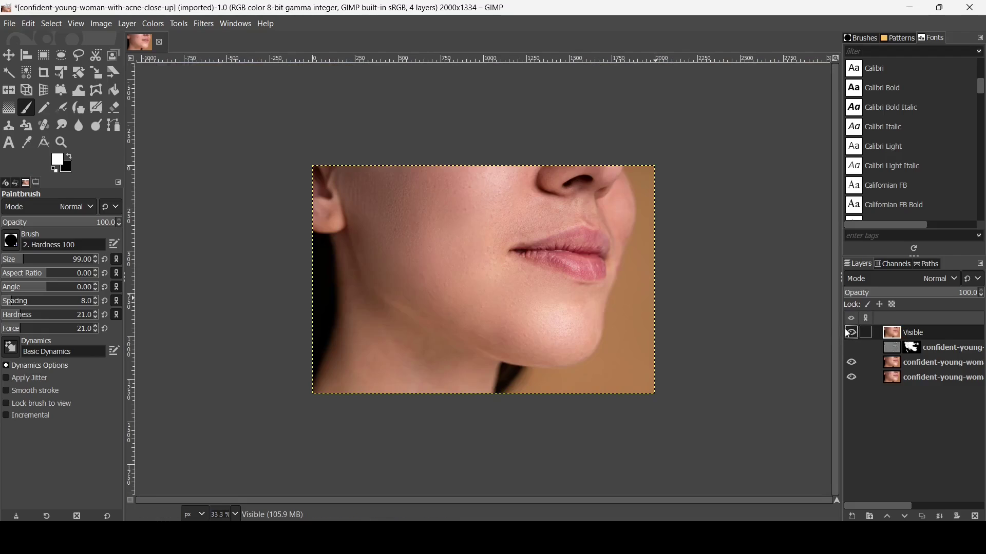